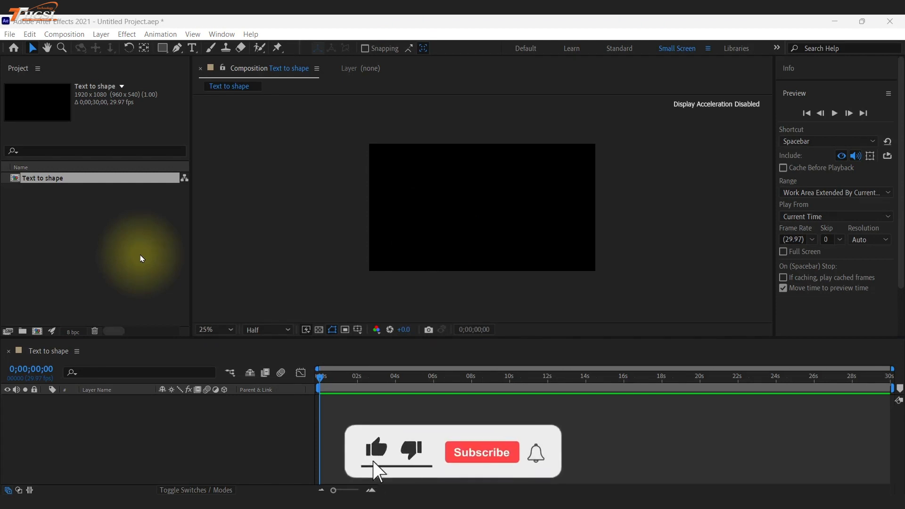
# Create a solid layer named BG with a saturated blue colour.
pyautogui.rightClick(181, 455)
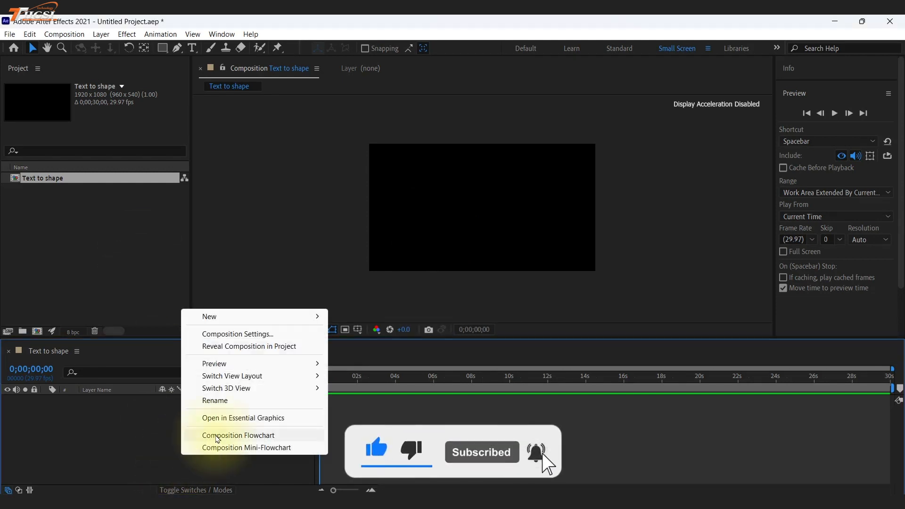
pyautogui.moveTo(221, 317)
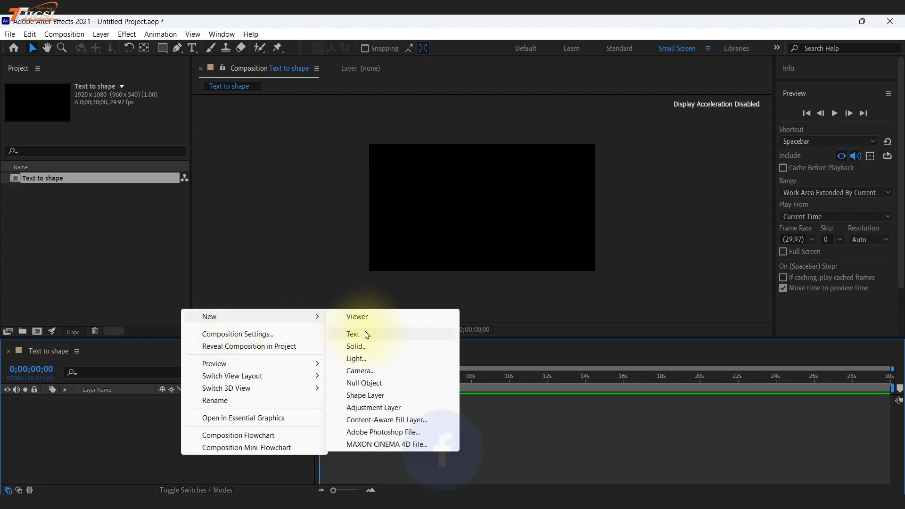
pyautogui.click(374, 345)
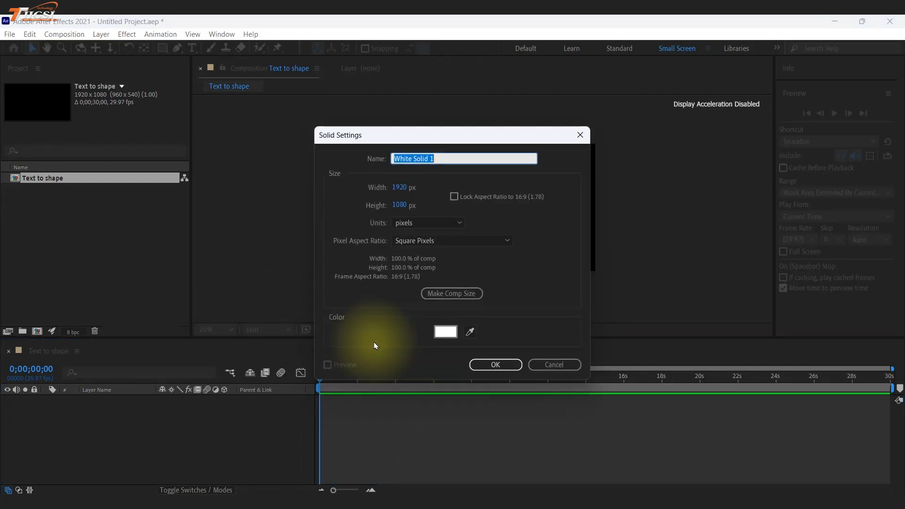
pyautogui.write('BG')
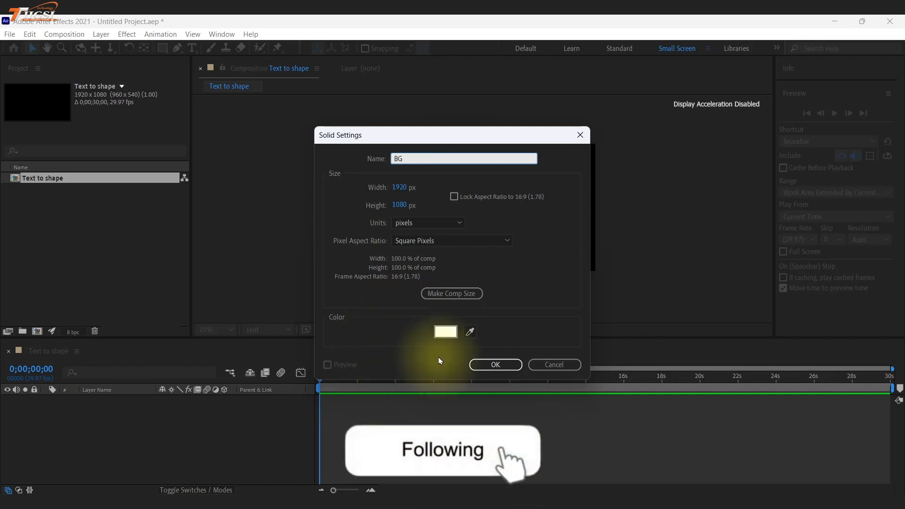
pyautogui.click(445, 331)
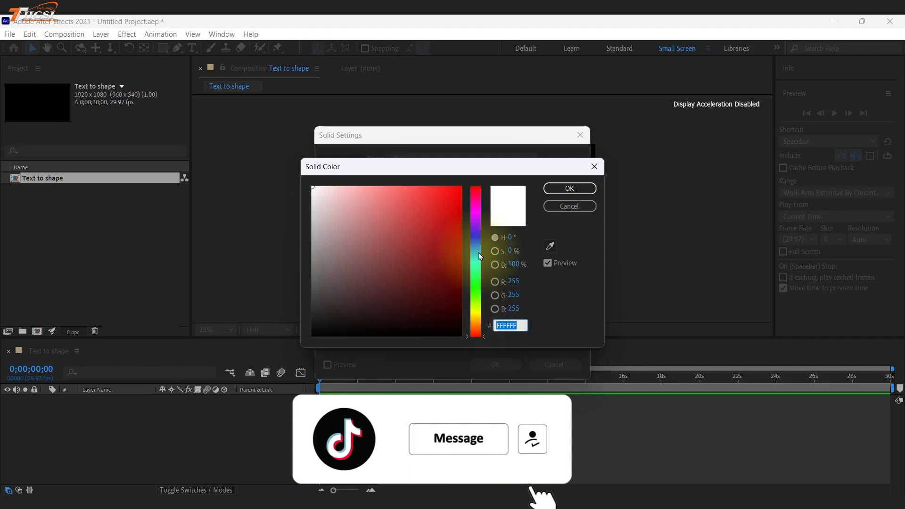
pyautogui.moveTo(480, 256)
pyautogui.mouseDown()
pyautogui.moveTo(477, 223)
pyautogui.moveTo(481, 244)
pyautogui.mouseUp()
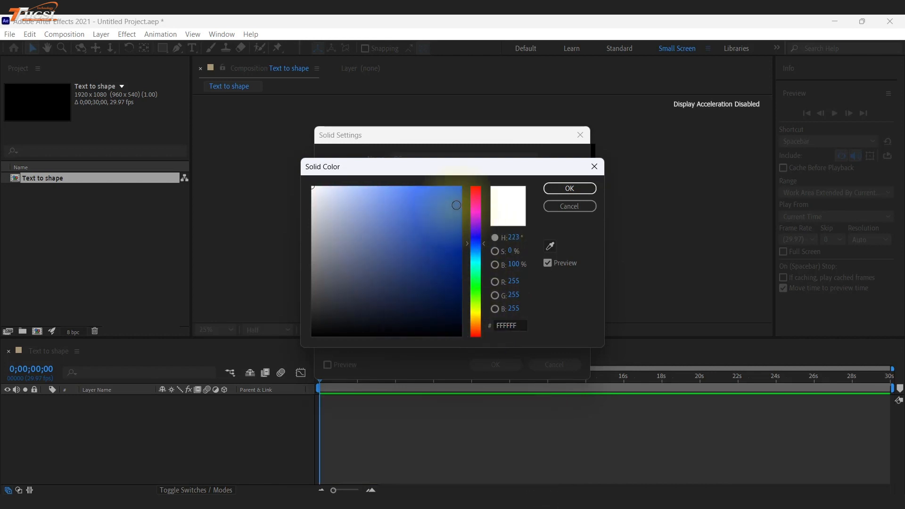
pyautogui.moveTo(455, 204); pyautogui.dragTo(491, 157)
pyautogui.click(569, 188)
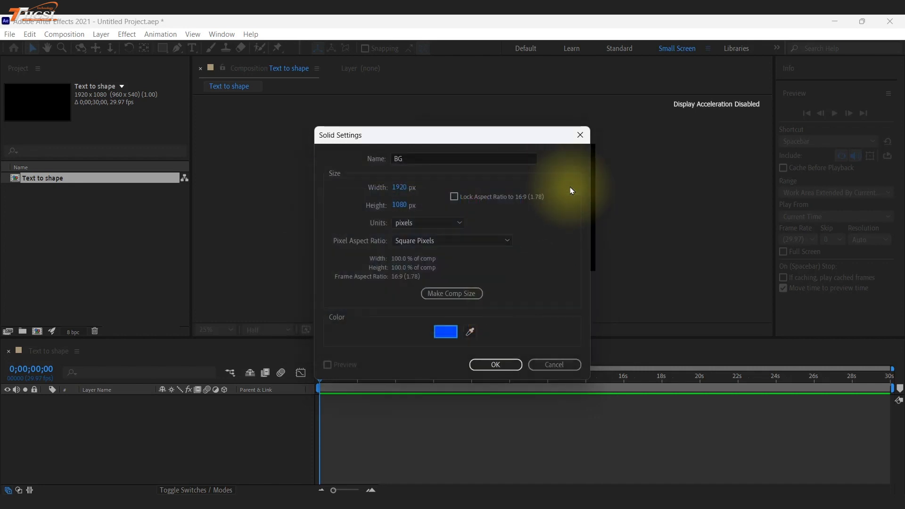
pyautogui.click(499, 364)
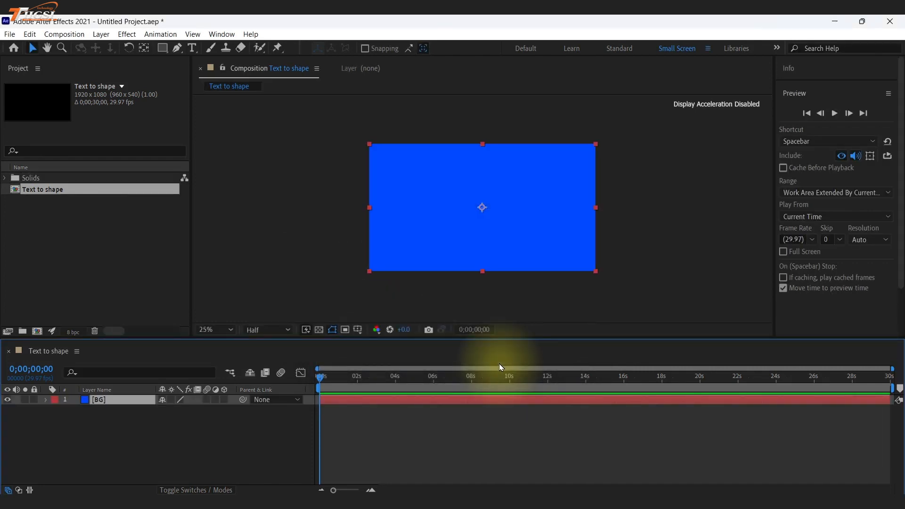
# Add a text layer reading "Text to Shape" near the middle of the composition.
pyautogui.click(131, 465)
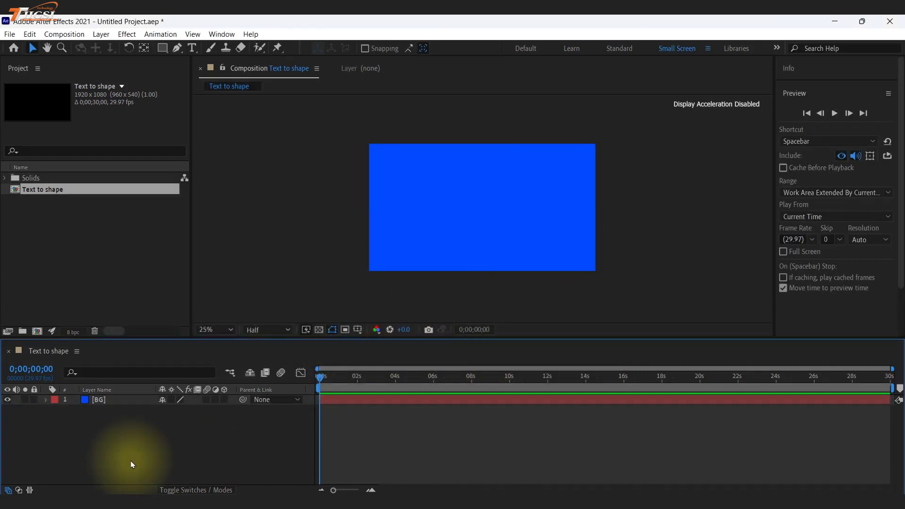
pyautogui.click(192, 49)
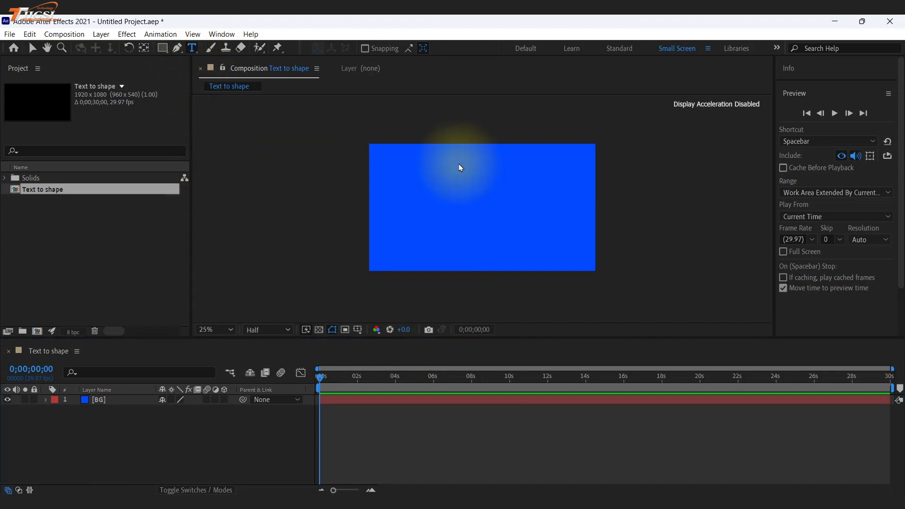
pyautogui.click(455, 206)
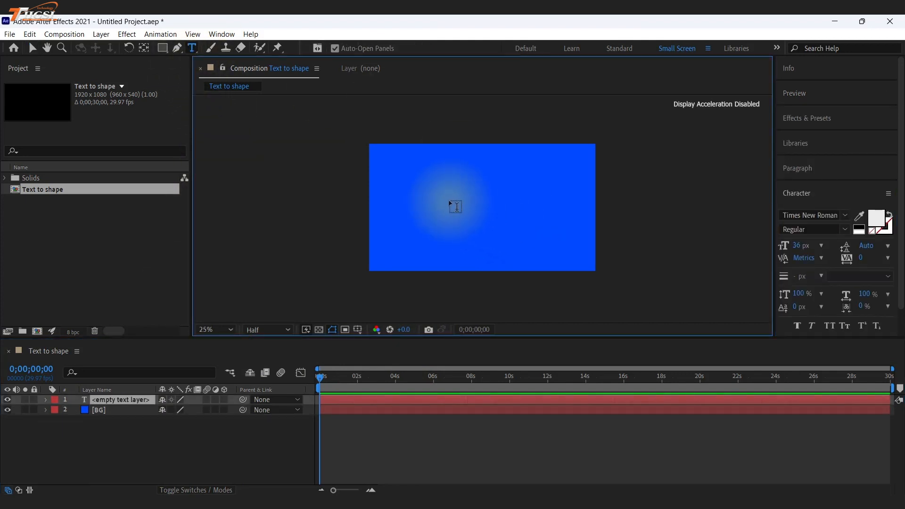
pyautogui.write('Text to Shape')
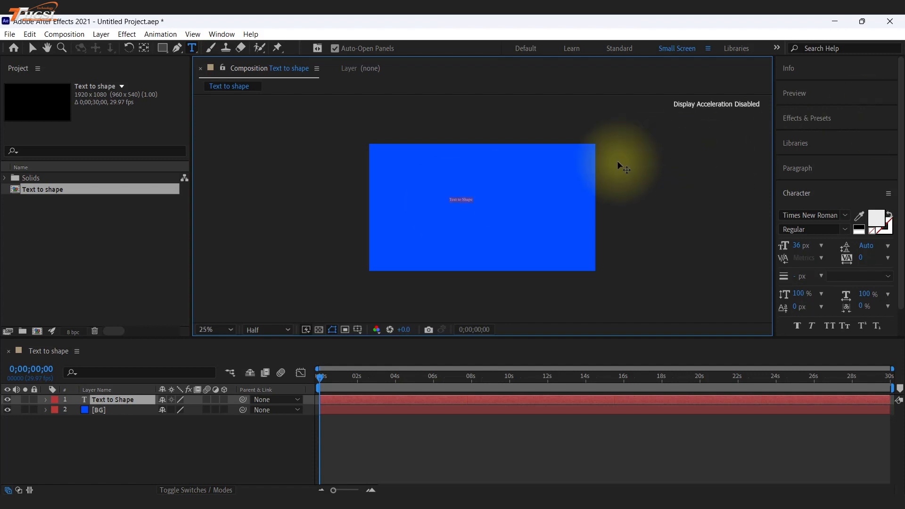
# Set the font size of the text to 117 px.
pyautogui.click(833, 189)
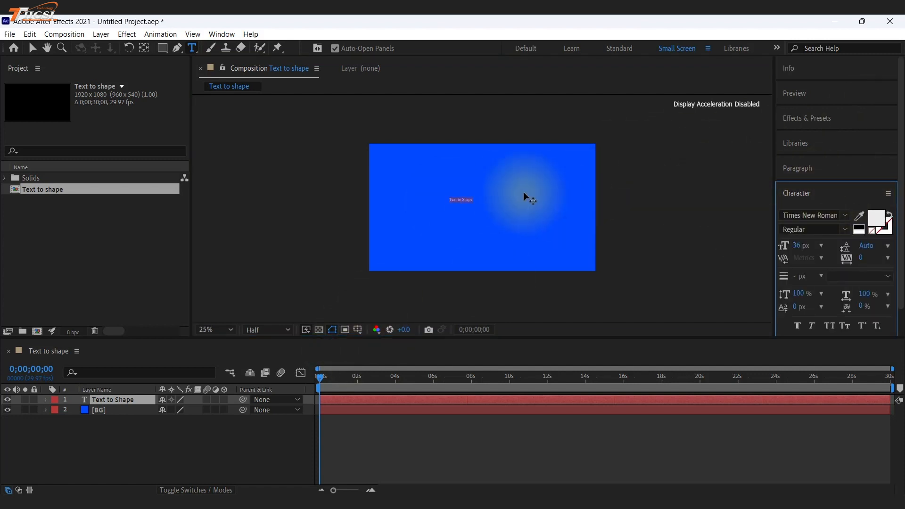
pyautogui.click(219, 34)
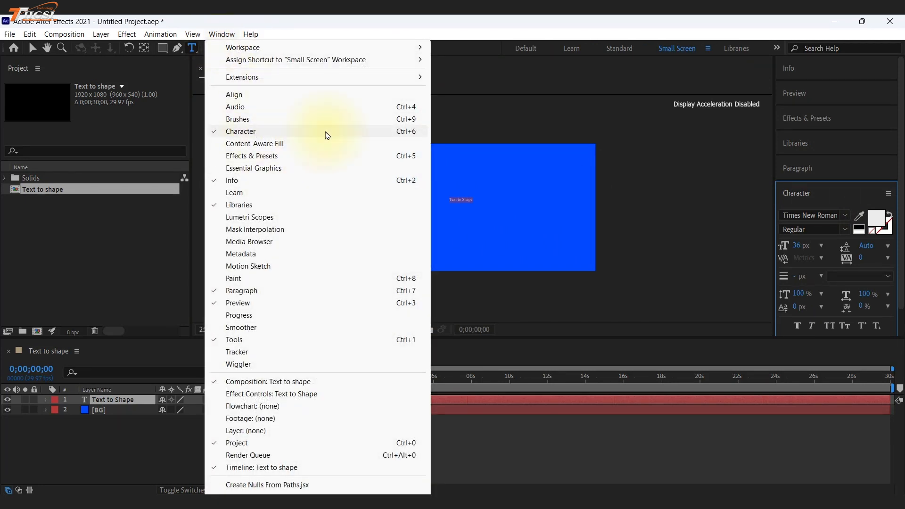
pyautogui.click(795, 245)
pyautogui.moveTo(796, 245); pyautogui.dragTo(898, 264)
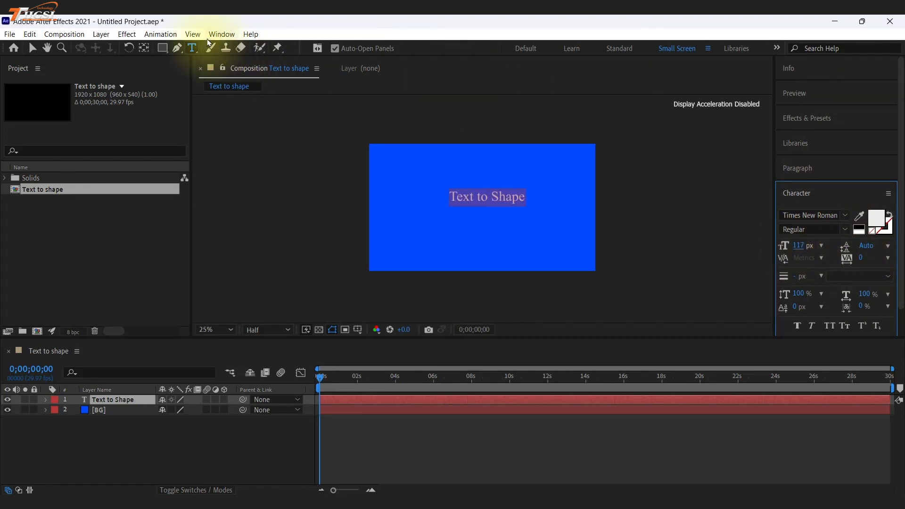
# Show the alignment options and centre the text layer horizontally and vertically in the composition.
pyautogui.click(216, 34)
pyautogui.click(241, 94)
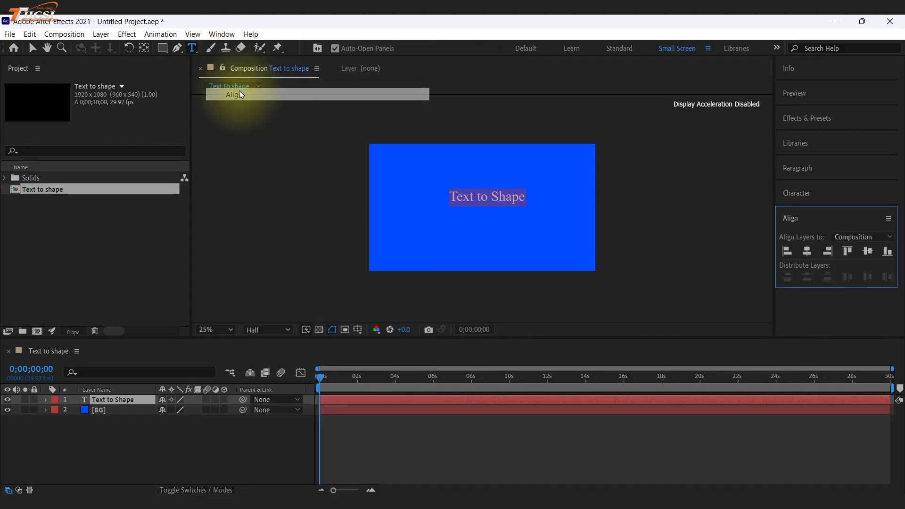
pyautogui.click(806, 252)
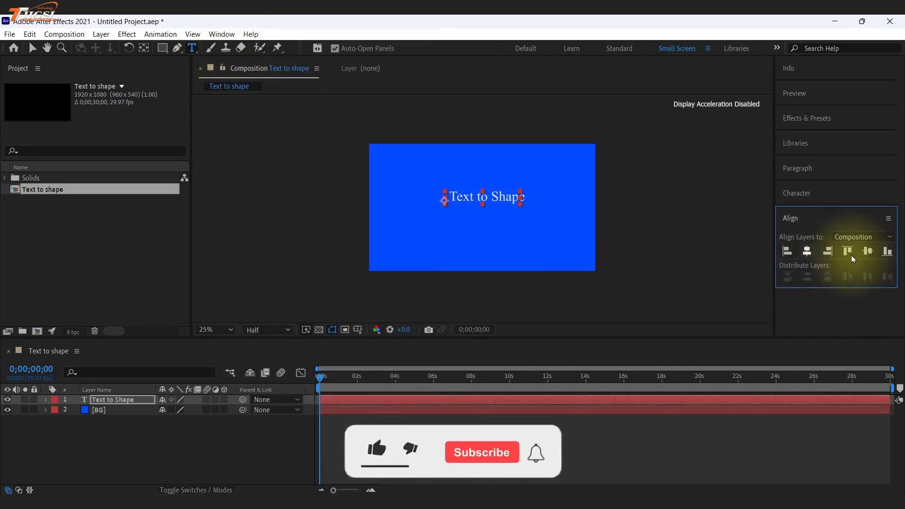
pyautogui.click(867, 251)
# Set the text's font size to 152 px and turn on all caps.
pyautogui.click(796, 193)
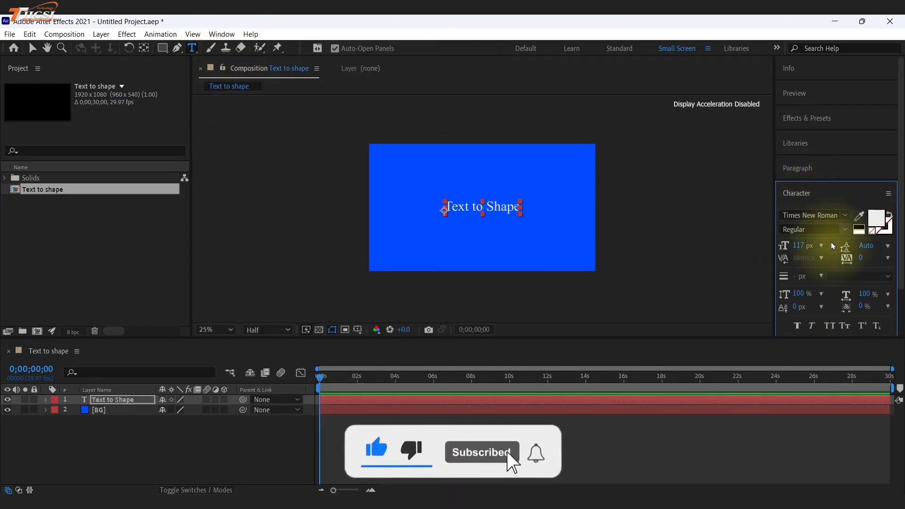
pyautogui.moveTo(798, 246); pyautogui.dragTo(843, 246)
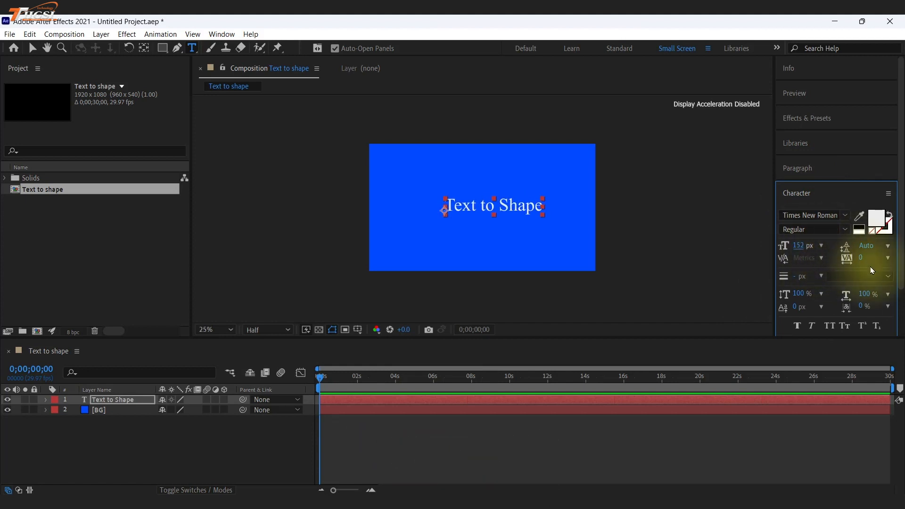
pyautogui.click(828, 325)
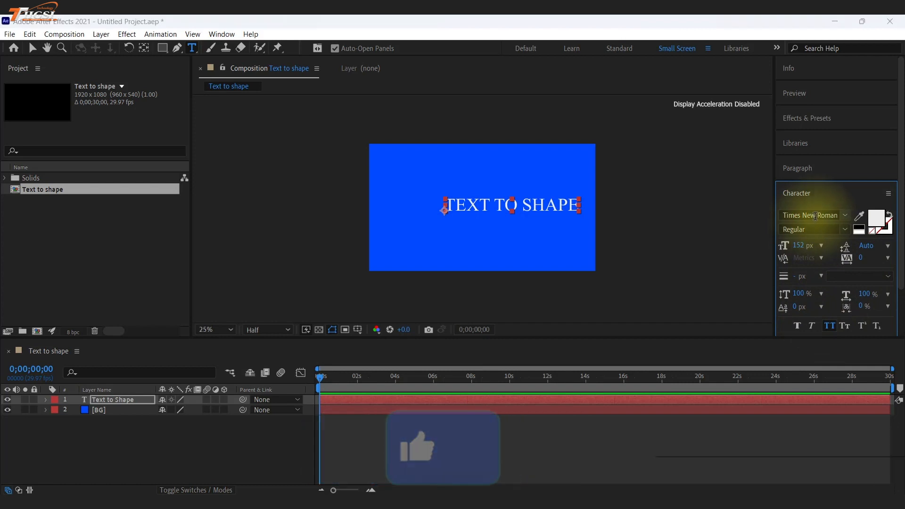
# Change the font of the text to Roboto Bold.
pyautogui.click(815, 215)
pyautogui.write('ro')
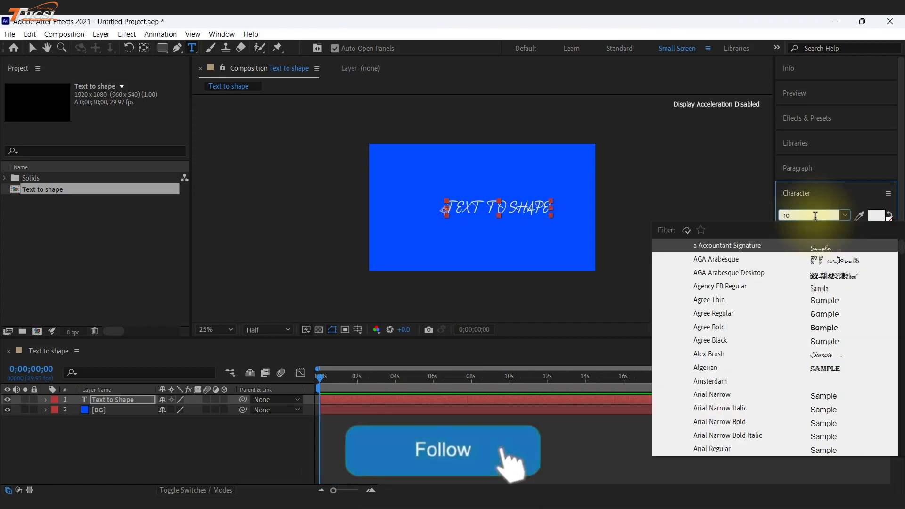
pyautogui.write('bo')
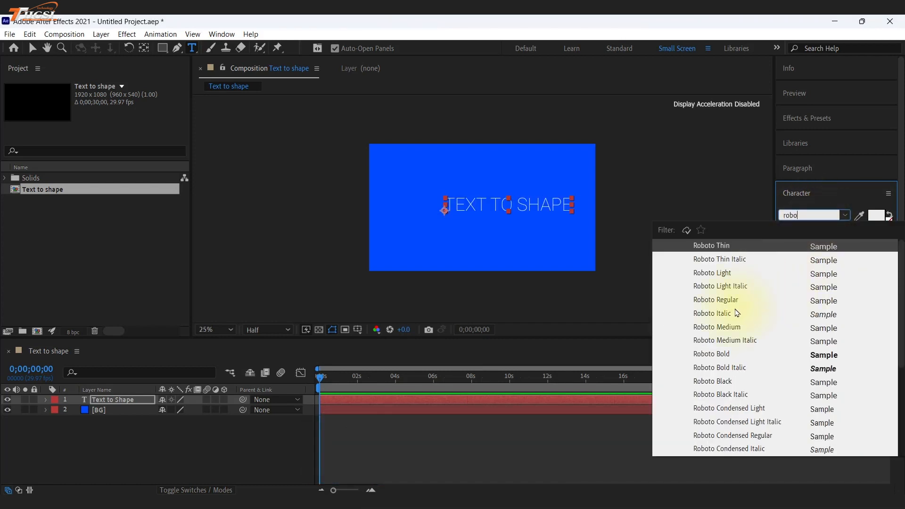
pyautogui.press('Return')
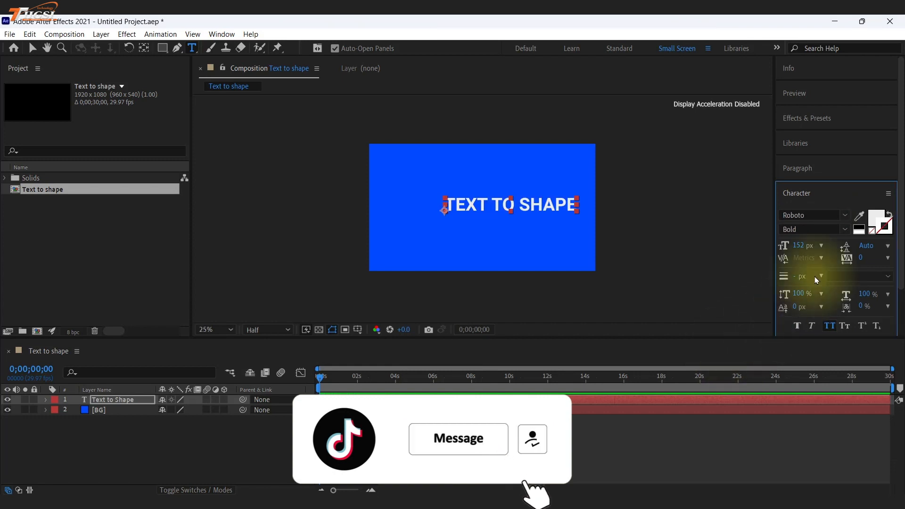
# Re-centre the restyled text in the composition on both axes, return to the Selection tool and deselect the layer.
pyautogui.scroll(-3, 872, 264)
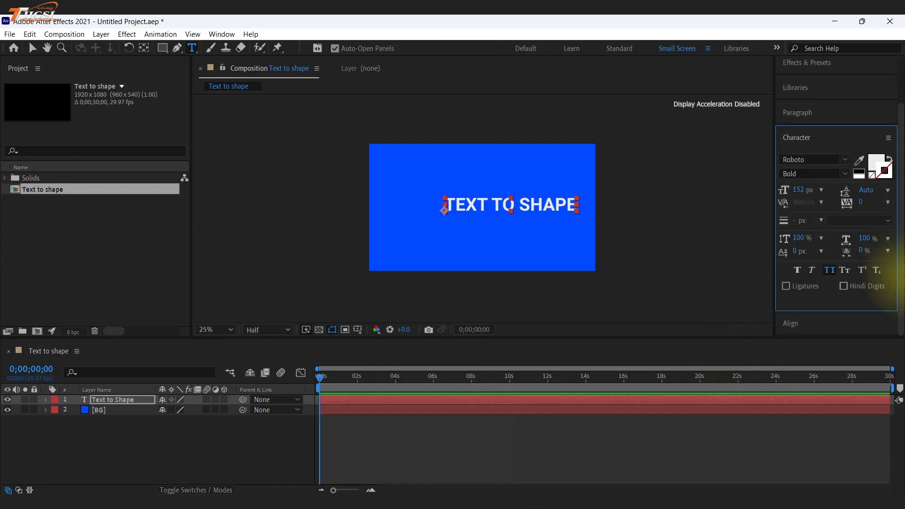
pyautogui.click(797, 324)
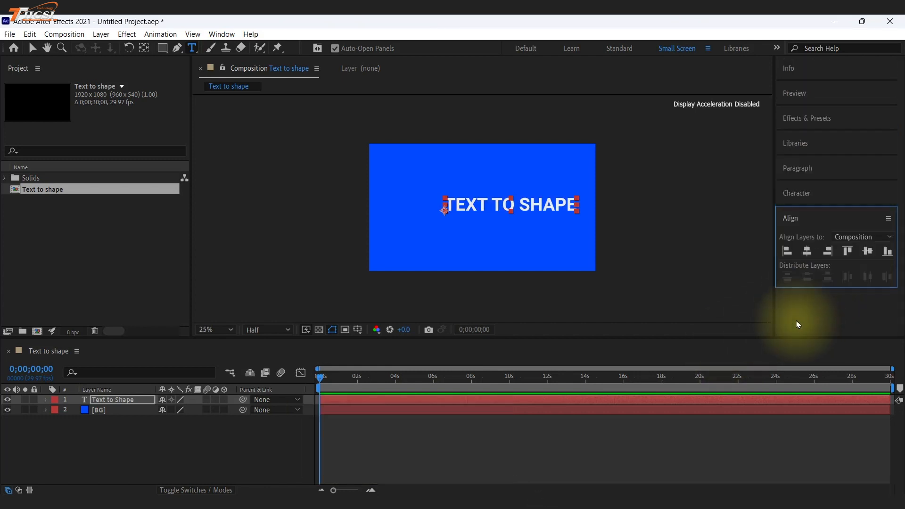
pyautogui.click(806, 251)
pyautogui.click(868, 252)
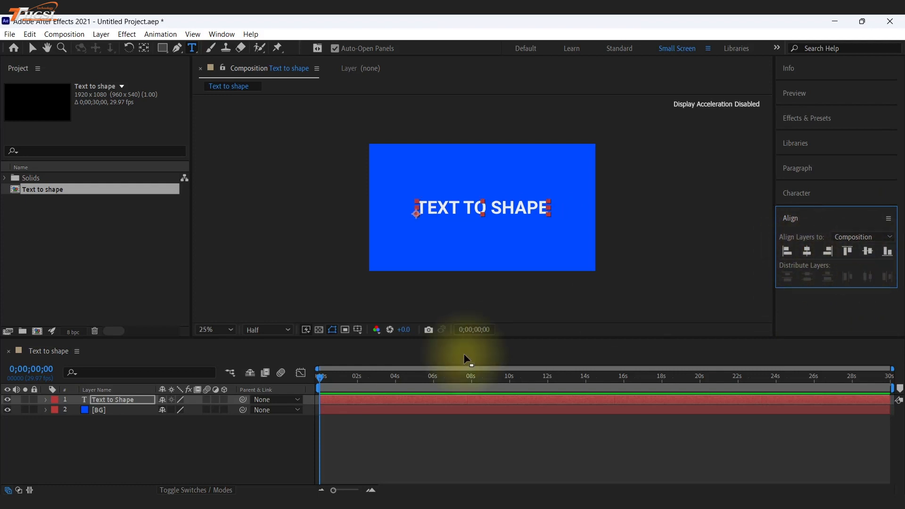
pyautogui.press('v')
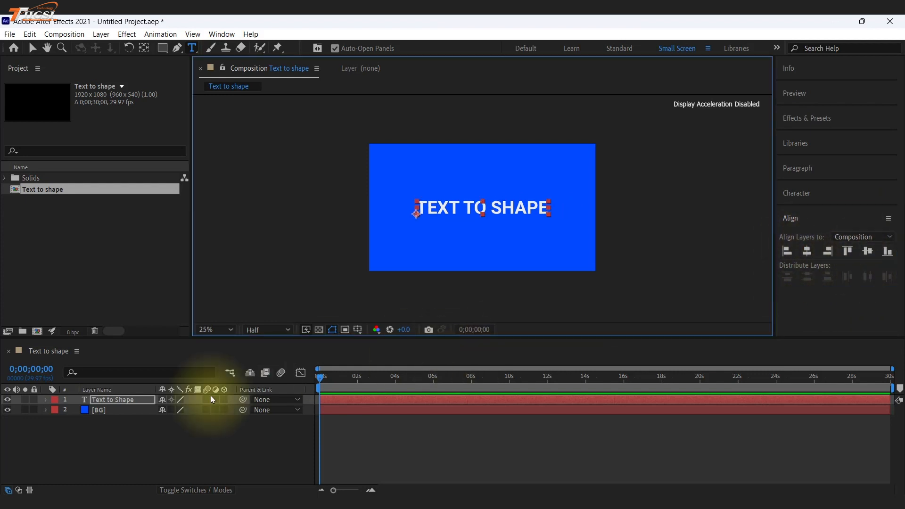
pyautogui.click(71, 441)
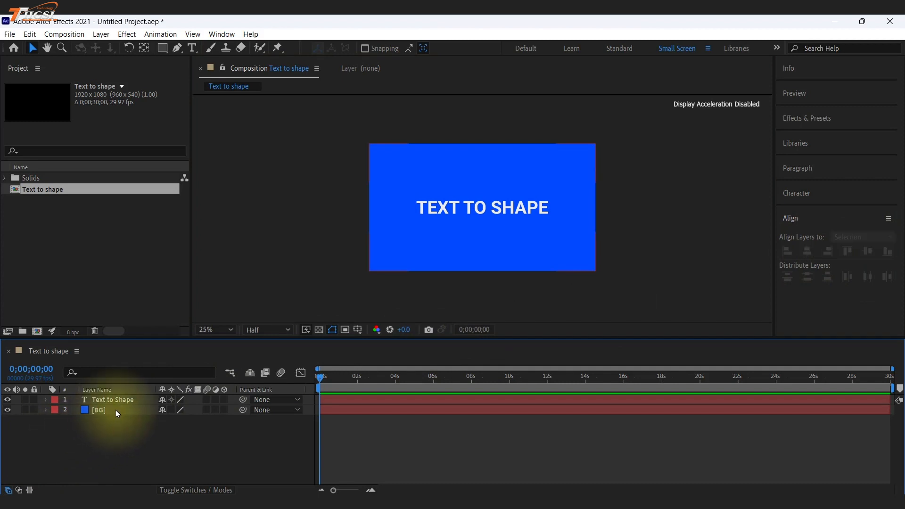
# Create shapes from the "Text to Shape" text layer.
pyautogui.click(134, 399)
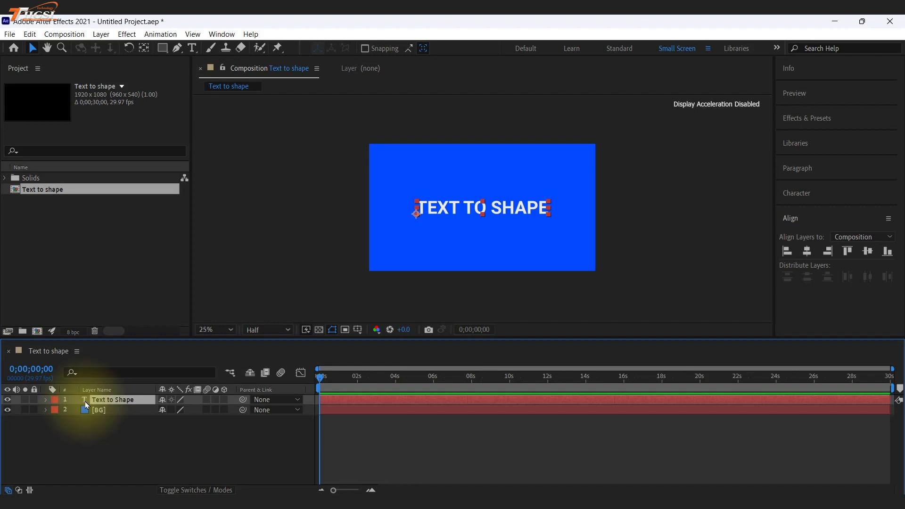
pyautogui.rightClick(109, 400)
pyautogui.moveTo(168, 307)
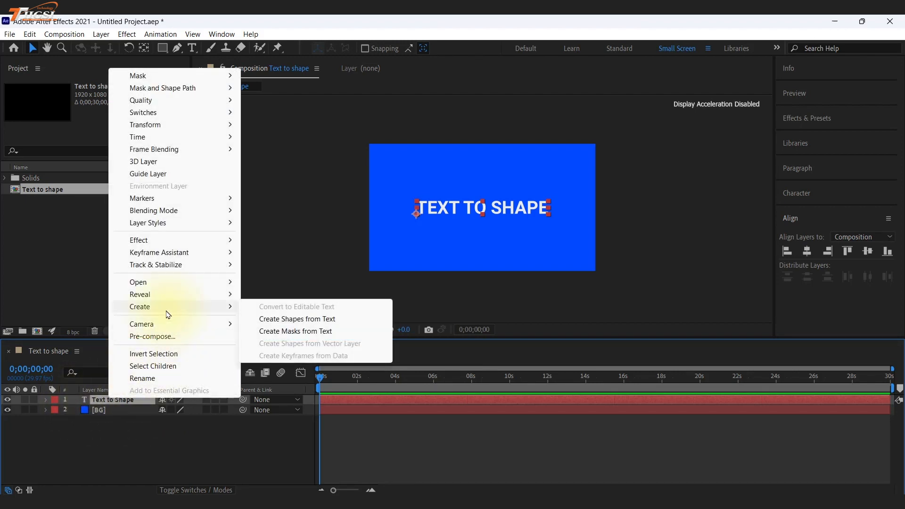
pyautogui.click(296, 319)
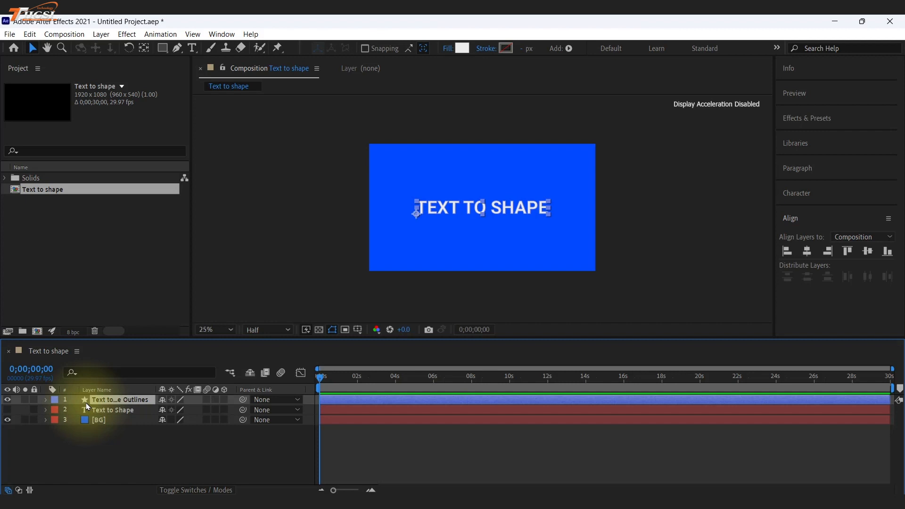
# Expand the contents of the new outlines layer, select the T shape and look through the individual letter groups.
pyautogui.click(47, 400)
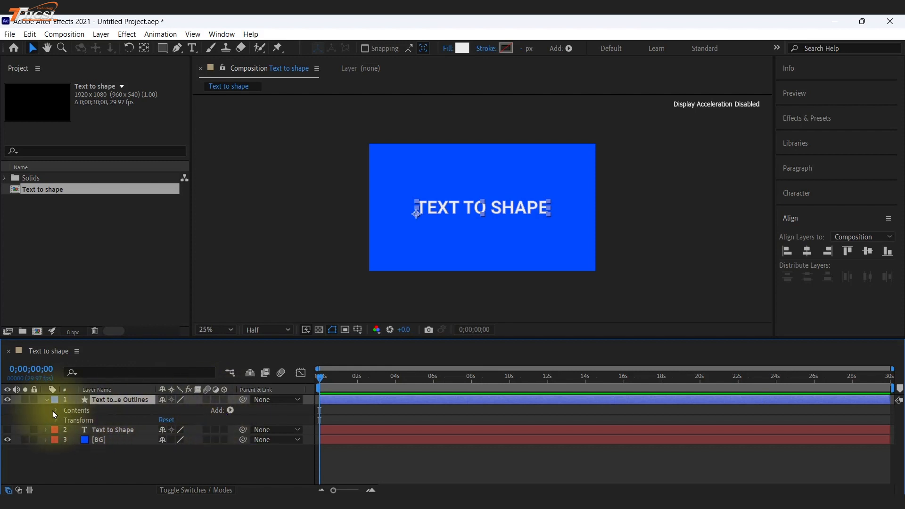
pyautogui.click(55, 410)
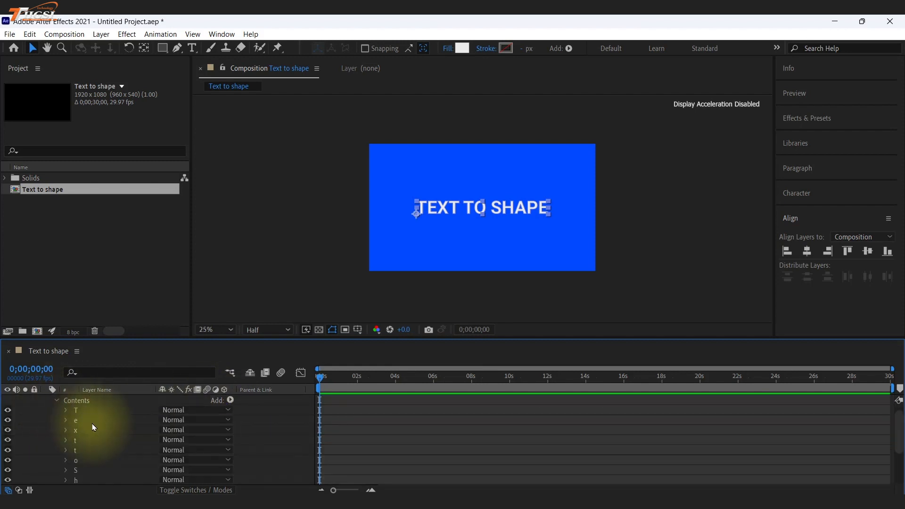
pyautogui.click(82, 410)
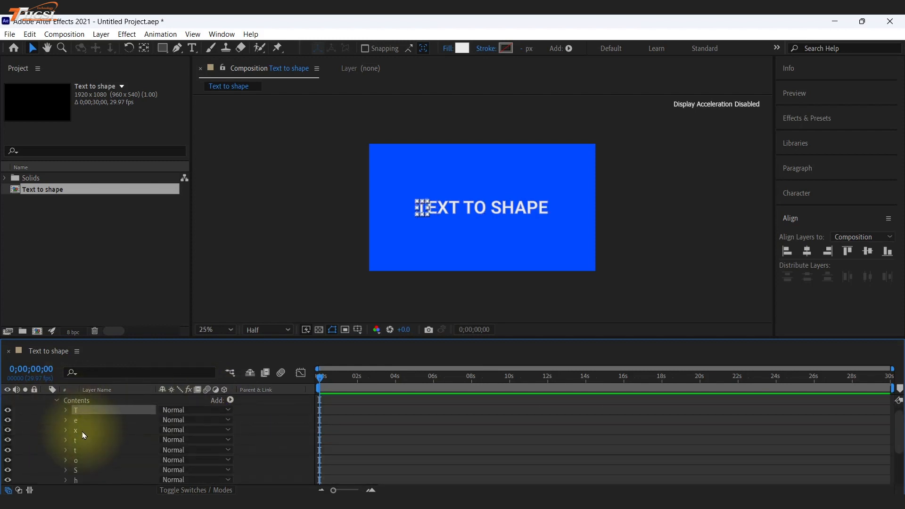
pyautogui.scroll(1, 89, 447)
pyautogui.scroll(-5, 89, 448)
pyautogui.scroll(5, 89, 447)
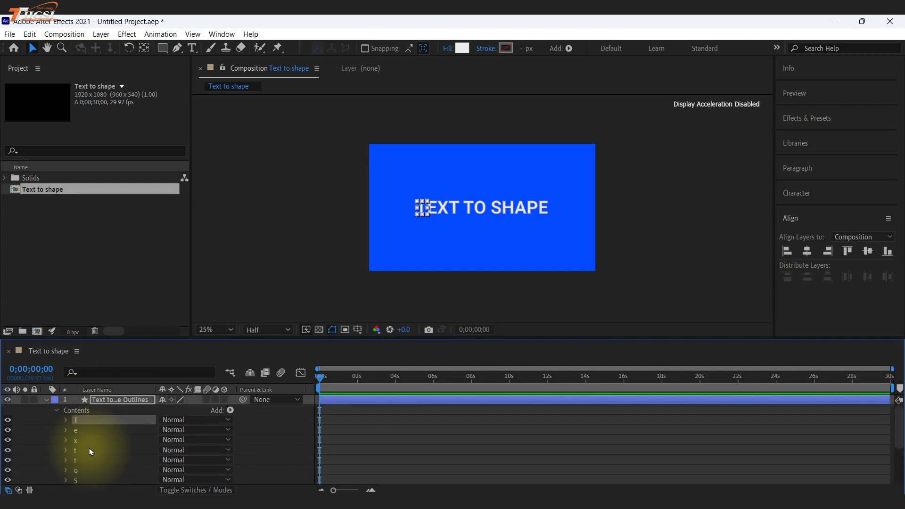
# Delete the outlines shape layer and turn the visibility of the "Text to Shape" text layer back on.
pyautogui.click(57, 410)
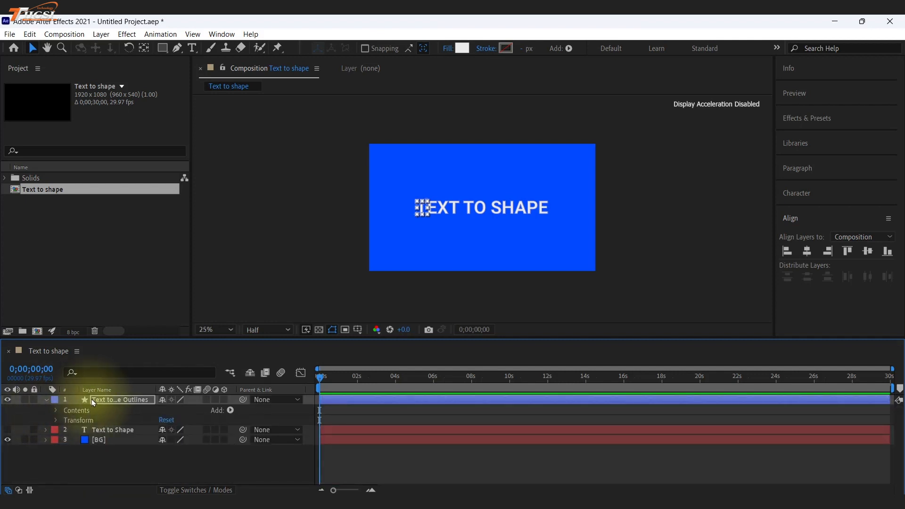
pyautogui.press('Delete')
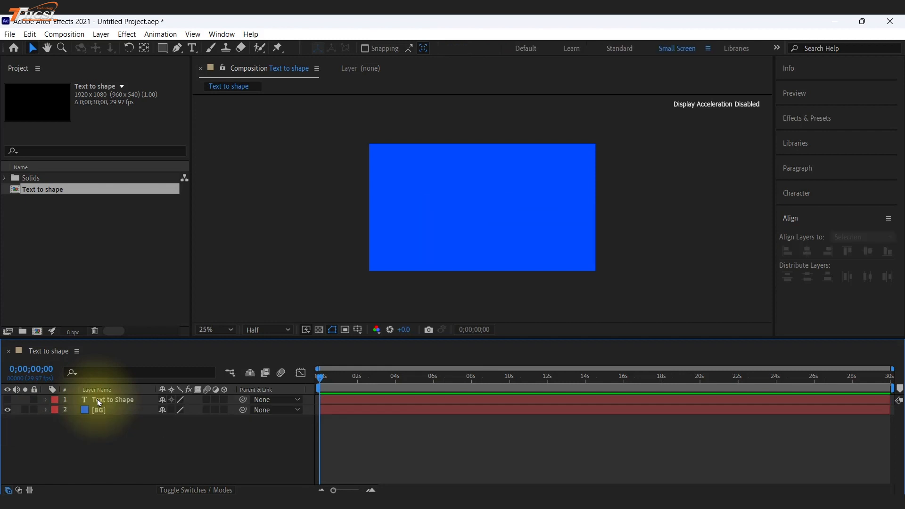
pyautogui.click(7, 400)
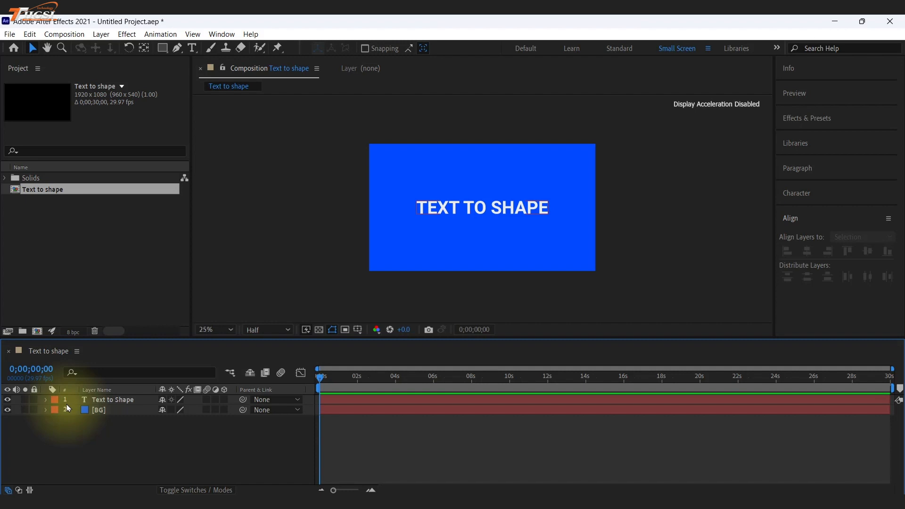
# Swap the fill and stroke of the "Text to Shape" layer and set its stroke width to 3 px.
pyautogui.click(108, 400)
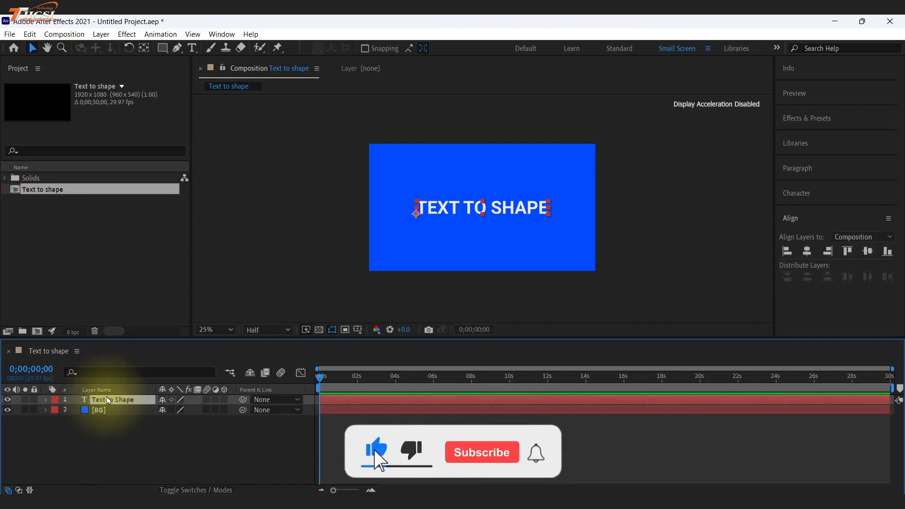
pyautogui.click(872, 191)
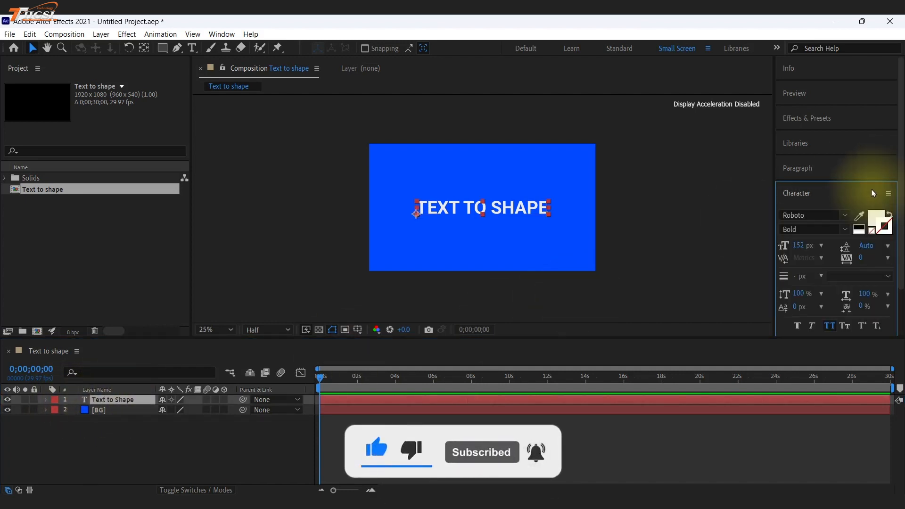
pyautogui.click(890, 215)
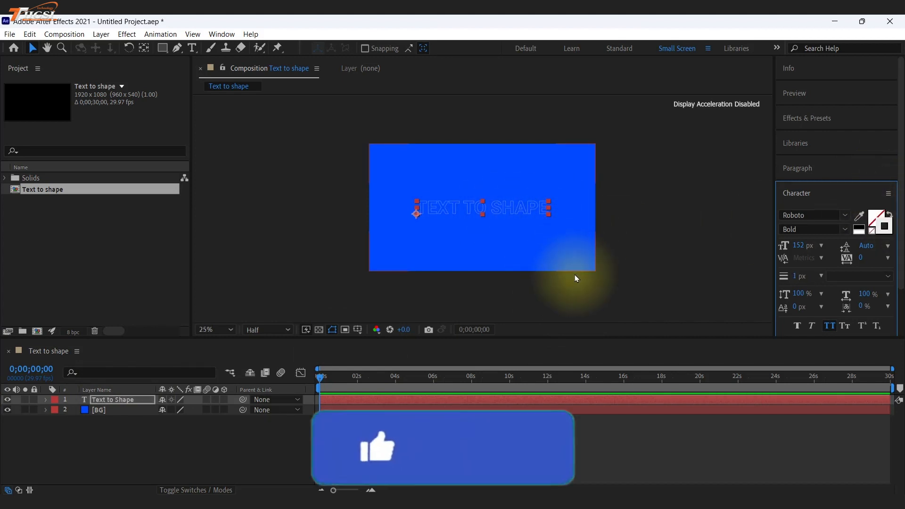
pyautogui.click(794, 276)
pyautogui.write('3')
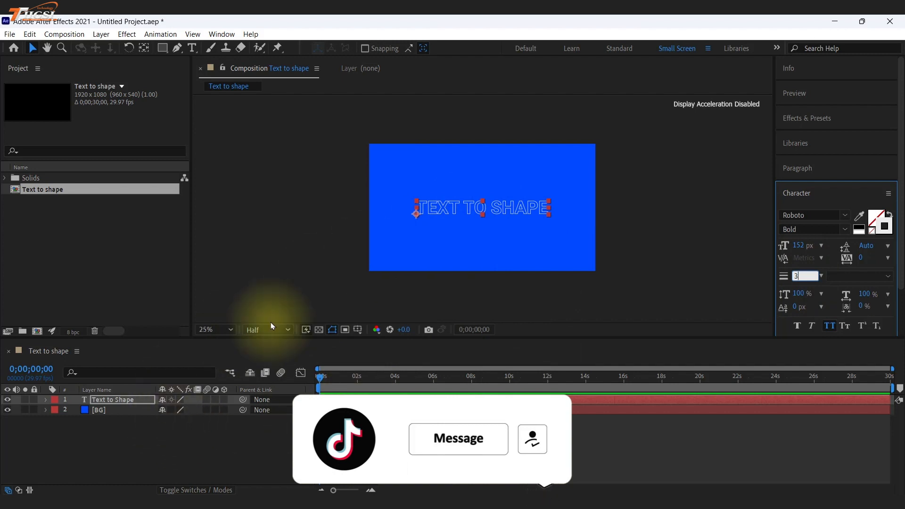
# Create shapes from the stroke-only "Text to Shape" text layer.
pyautogui.rightClick(135, 399)
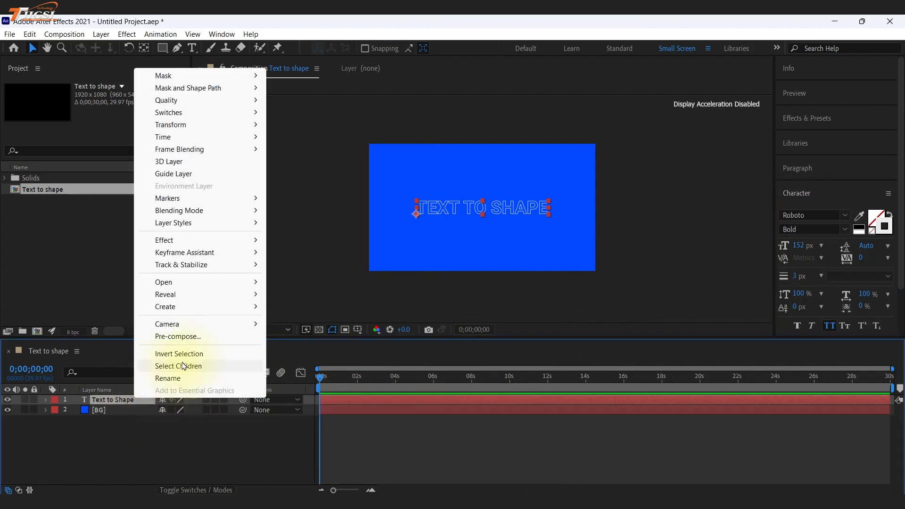
pyautogui.moveTo(191, 311)
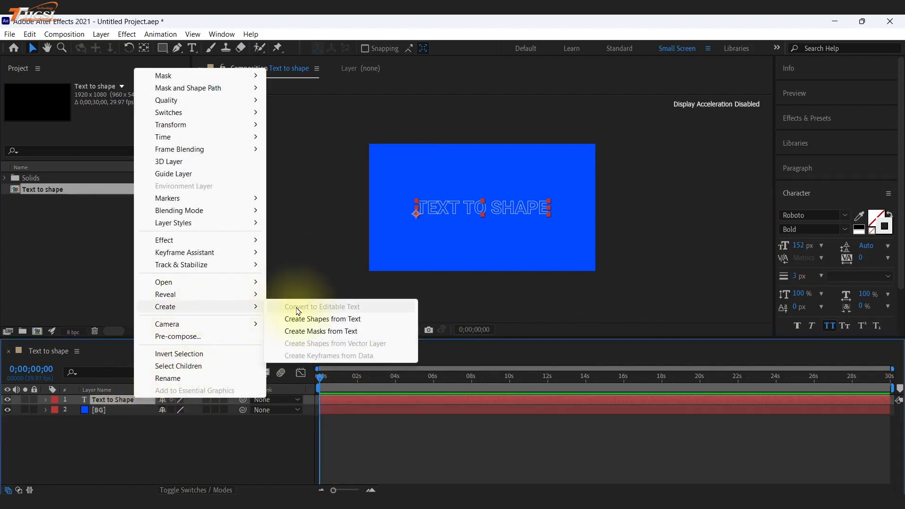
pyautogui.click(329, 321)
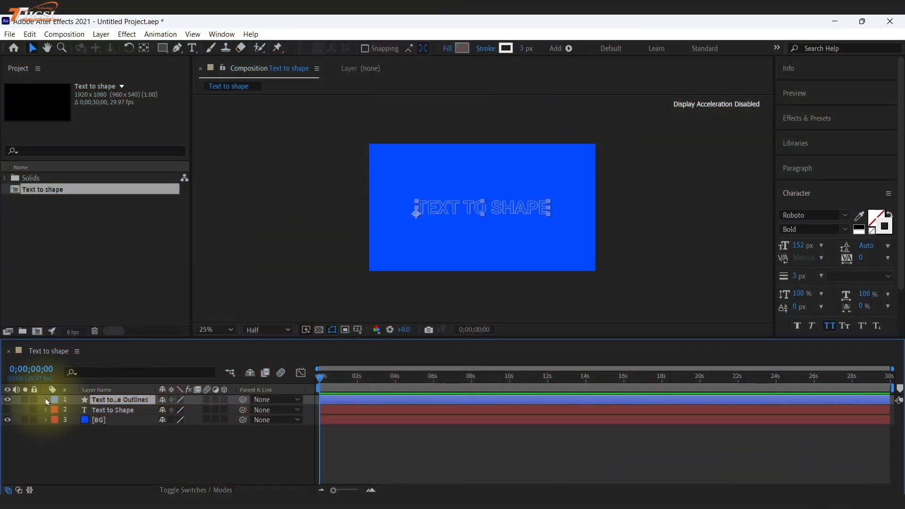
# Add a Trim Paths operator to the contents of the new outlines layer and find it below the letter groups.
pyautogui.click(47, 399)
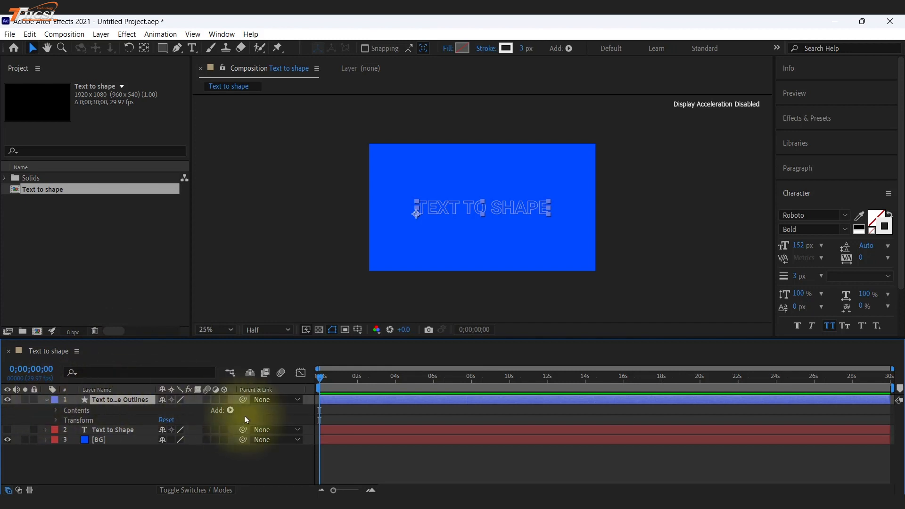
pyautogui.click(230, 410)
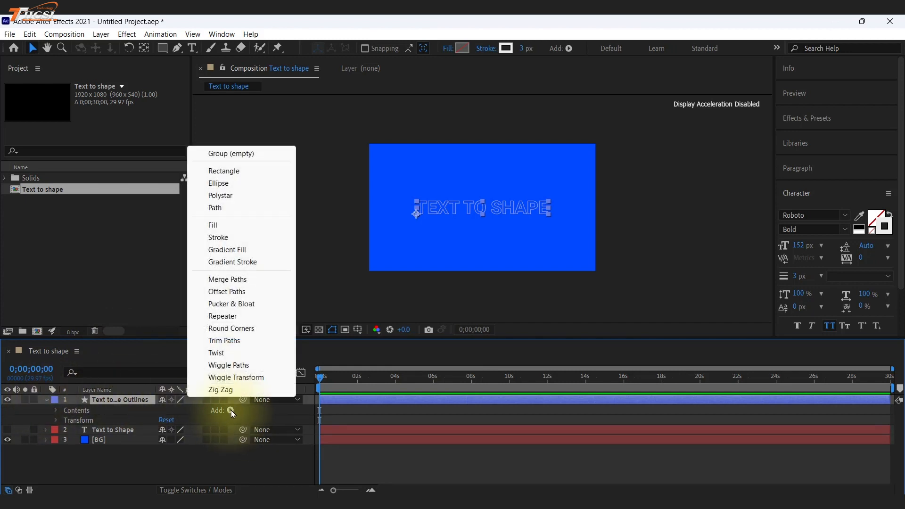
pyautogui.click(224, 341)
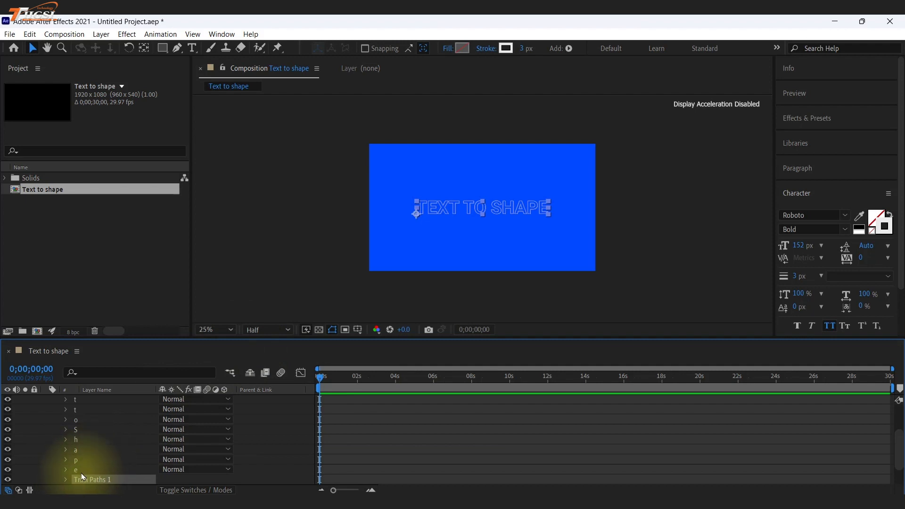
pyautogui.scroll(5, 81, 473)
pyautogui.scroll(-3, 94, 467)
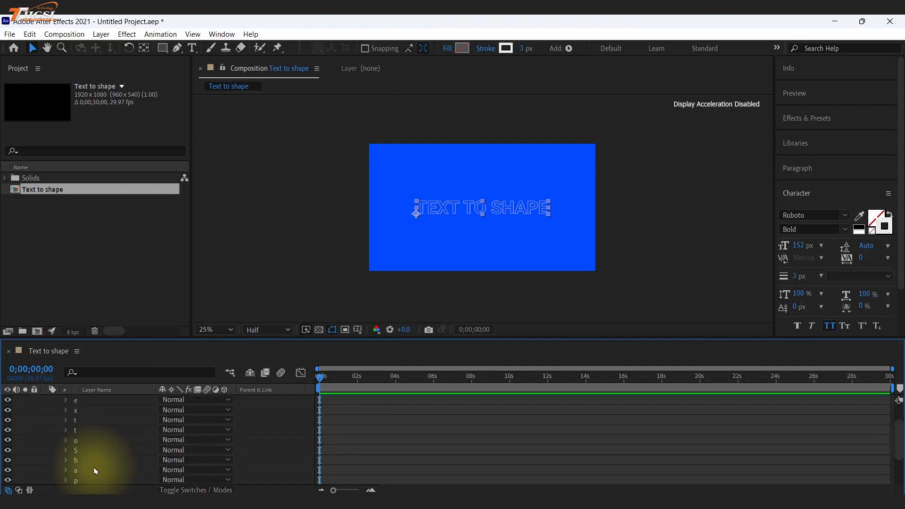
pyautogui.scroll(-1, 94, 468)
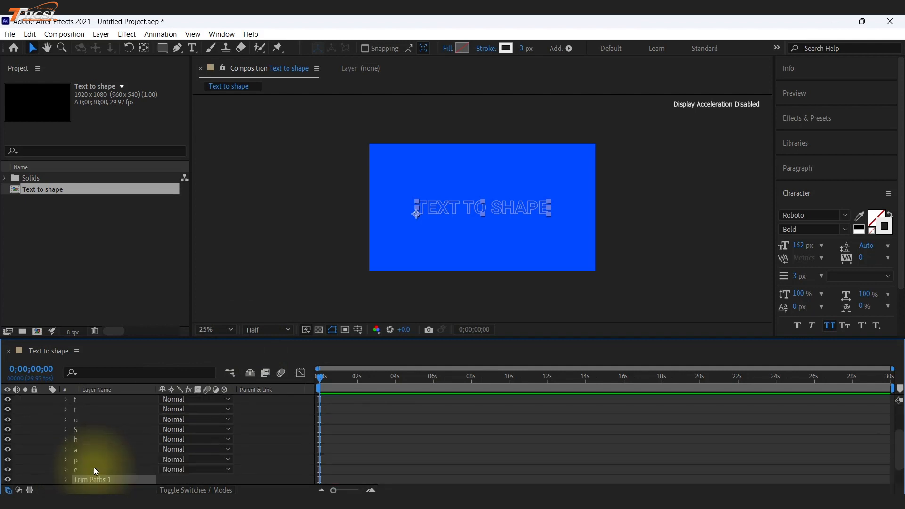
# Set the End of Trim Paths 1 to 0% and keyframe it at 0;00;00;00.
pyautogui.click(65, 479)
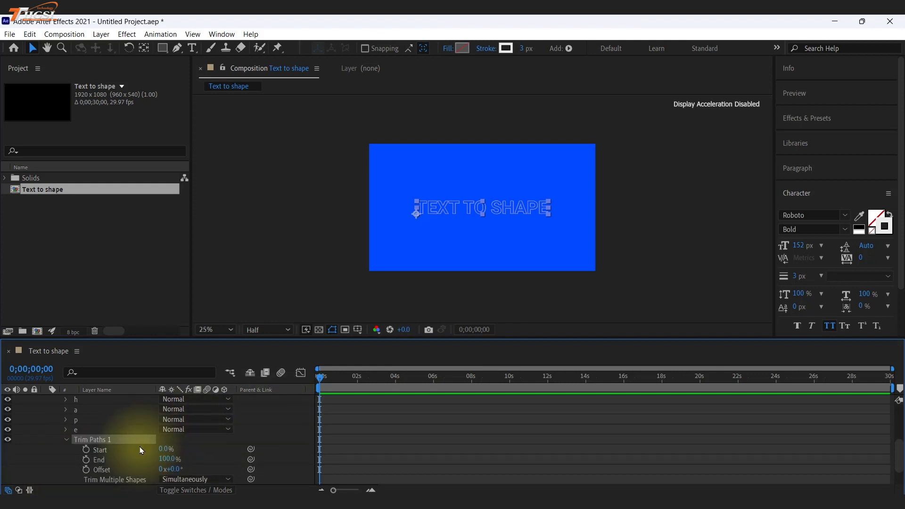
pyautogui.moveTo(165, 464); pyautogui.dragTo(84, 459)
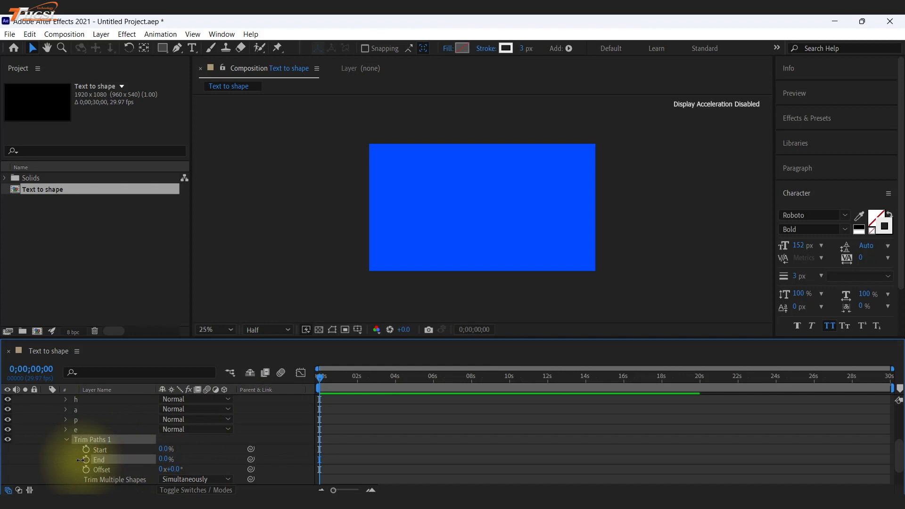
pyautogui.moveTo(162, 458)
pyautogui.mouseDown()
pyautogui.moveTo(255, 458)
pyautogui.moveTo(31, 434)
pyautogui.mouseUp()
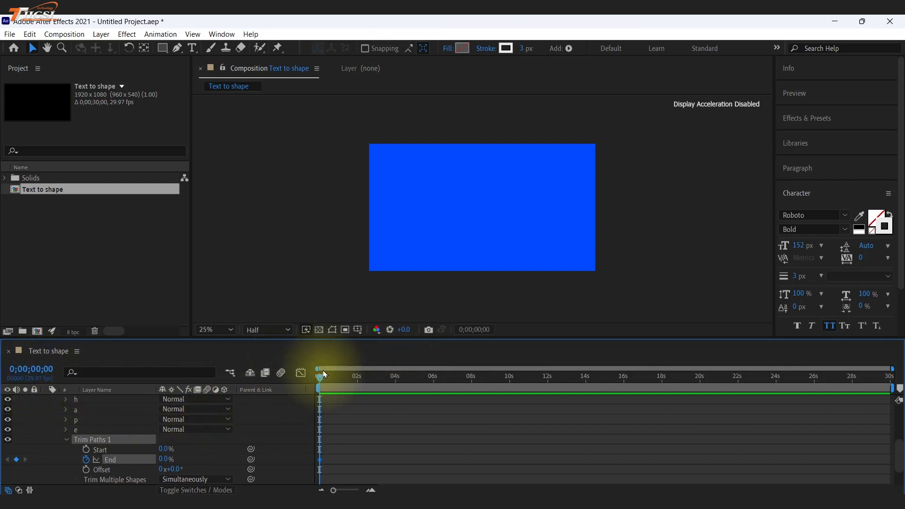
# Keyframe the Trim Paths End at 100% at 0;00;00;15 and preview the animation from the start.
pyautogui.moveTo(324, 377); pyautogui.dragTo(350, 382)
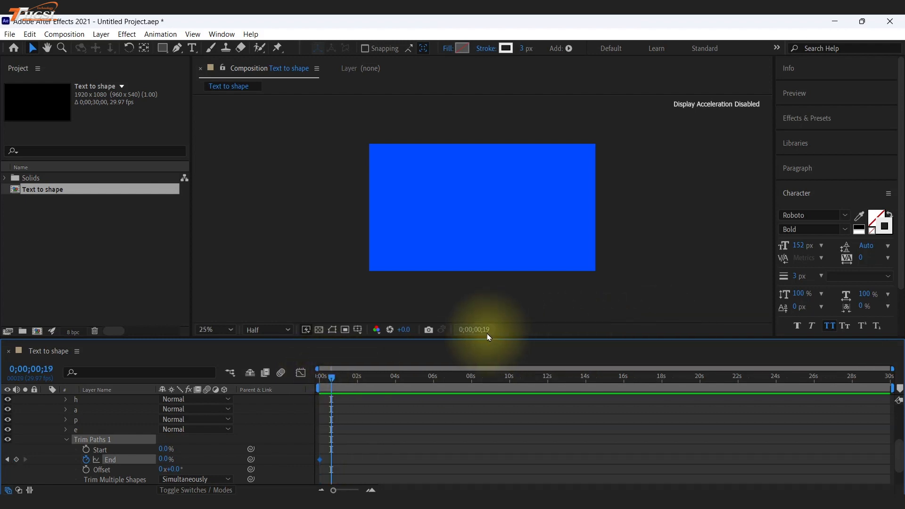
pyautogui.click(339, 379)
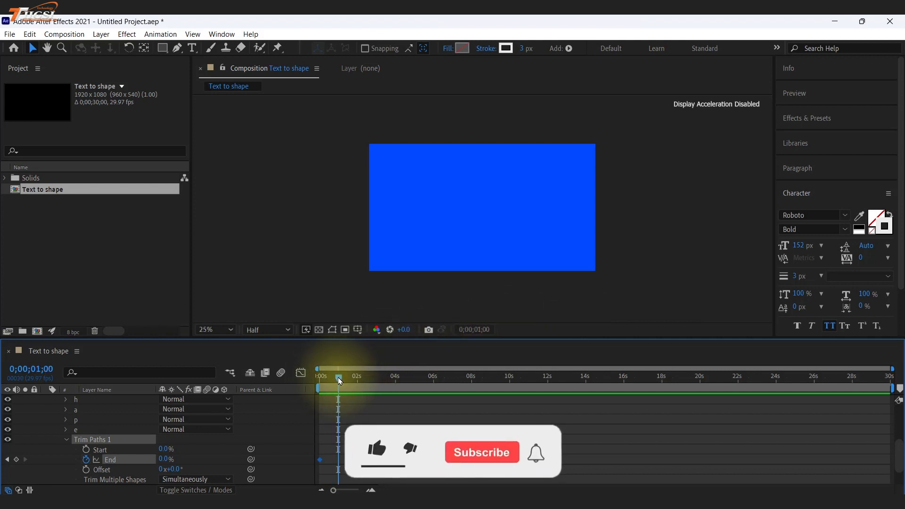
pyautogui.click(491, 330)
pyautogui.write('15')
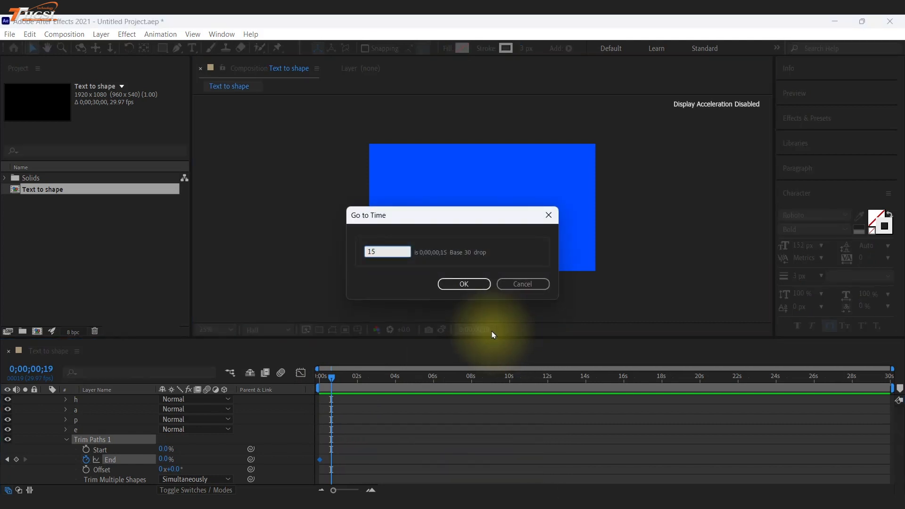
pyautogui.press('Return')
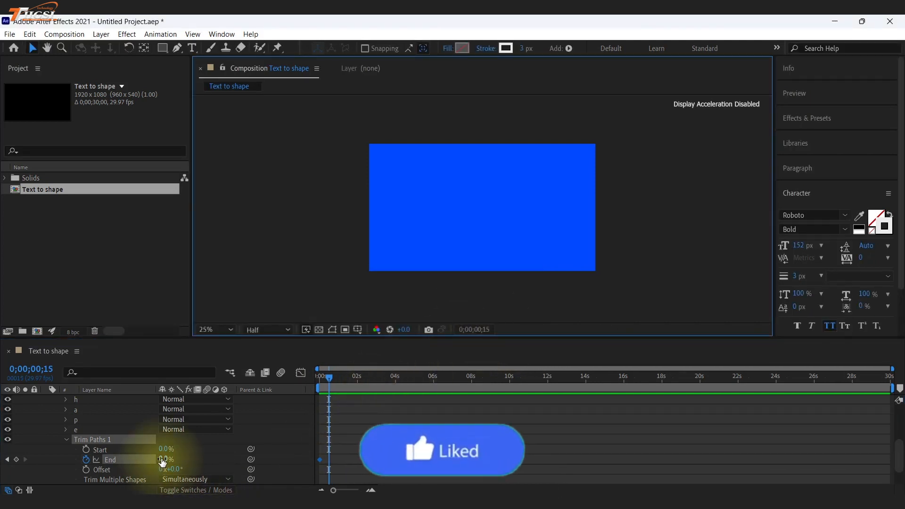
pyautogui.moveTo(163, 459); pyautogui.dragTo(212, 458)
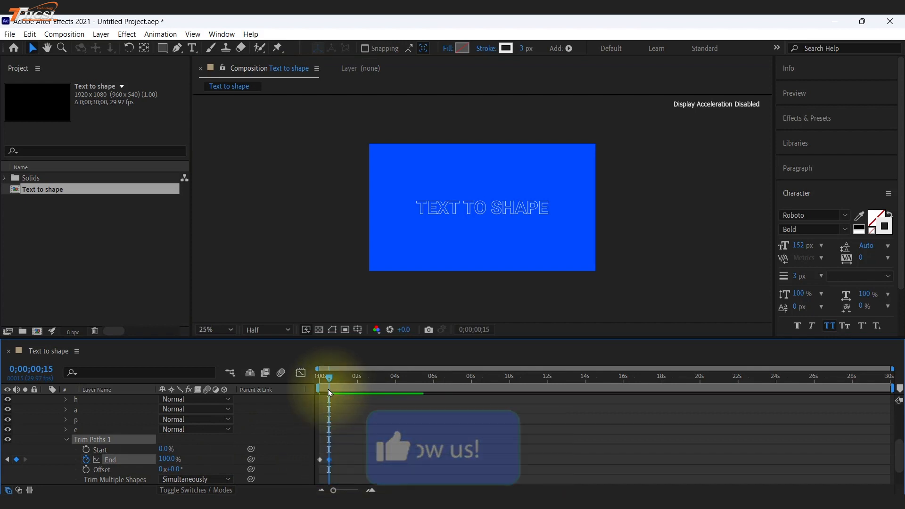
pyautogui.moveTo(329, 383); pyautogui.dragTo(260, 389)
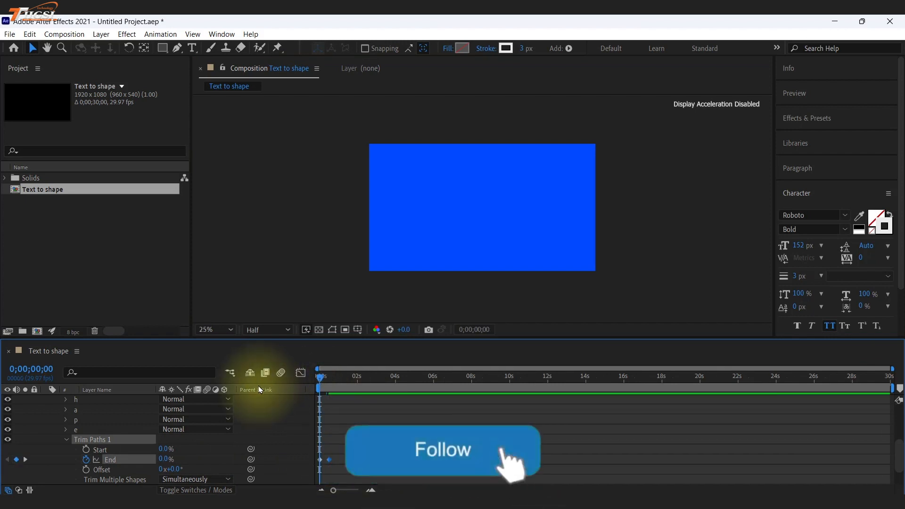
pyautogui.press('space')
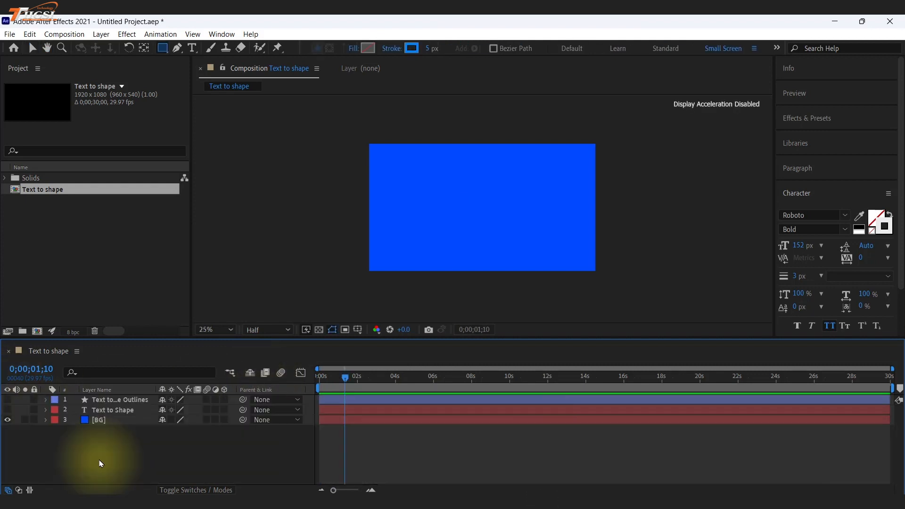
# Hide the outlines layer and draw a wide rectangle as a new shape layer across the middle of the composition.
pyautogui.click(7, 400)
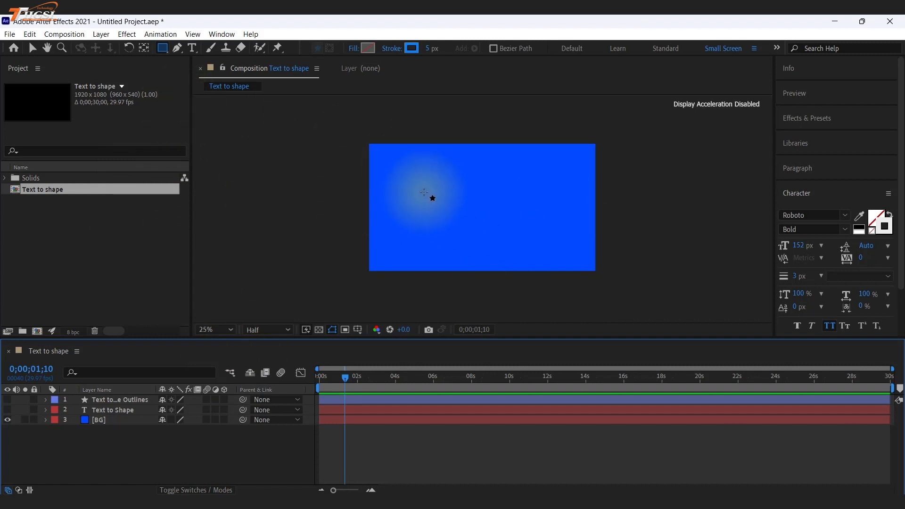
pyautogui.click(521, 223)
pyautogui.moveTo(520, 223)
pyautogui.mouseDown()
pyautogui.moveTo(548, 229)
pyautogui.moveTo(548, 221)
pyautogui.mouseUp()
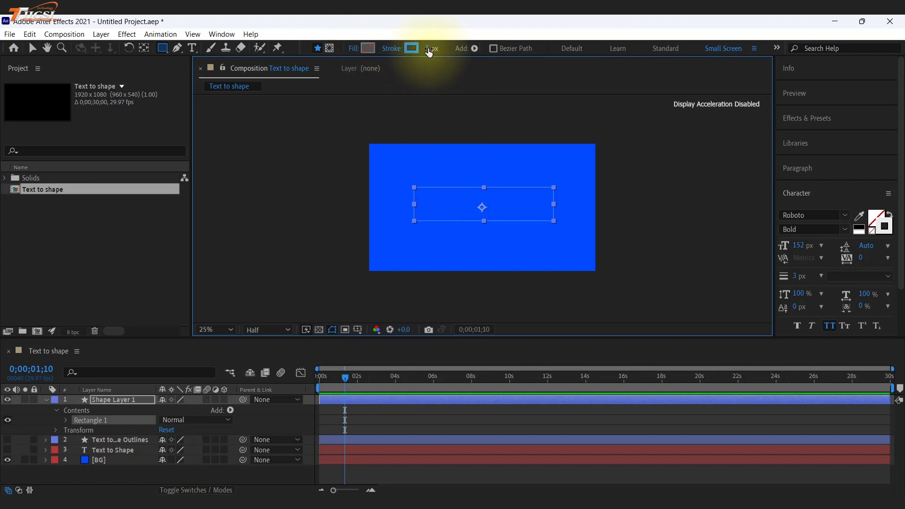
# Set the rectangle's stroke color to white (FFFFFF) and its stroke width to 0 px.
pyautogui.click(412, 48)
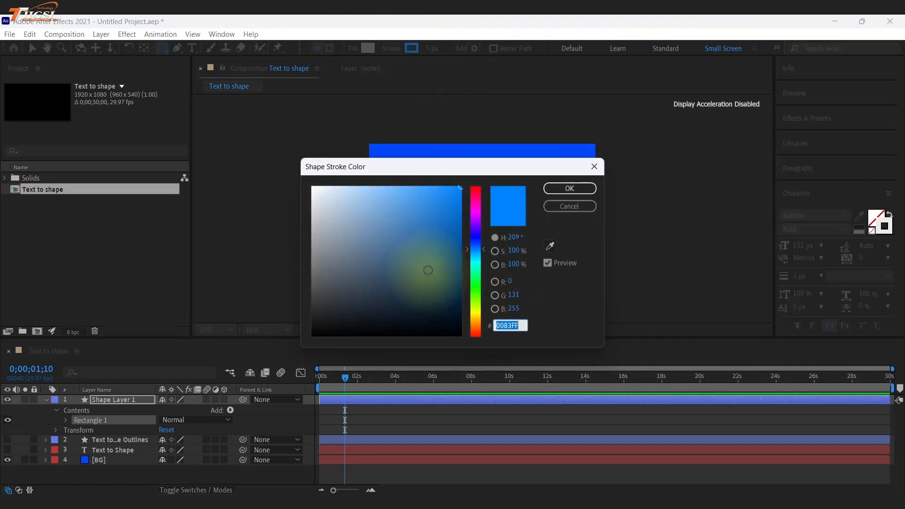
pyautogui.moveTo(400, 252); pyautogui.dragTo(262, 162)
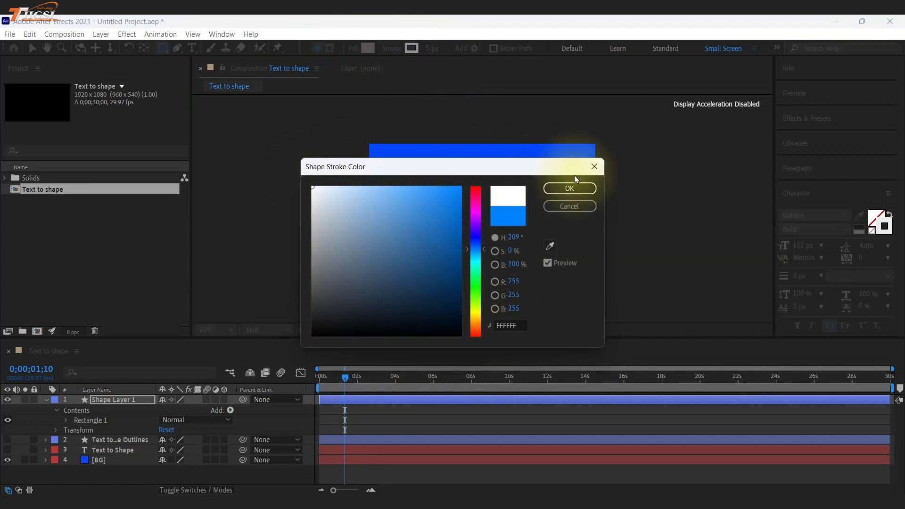
pyautogui.click(563, 188)
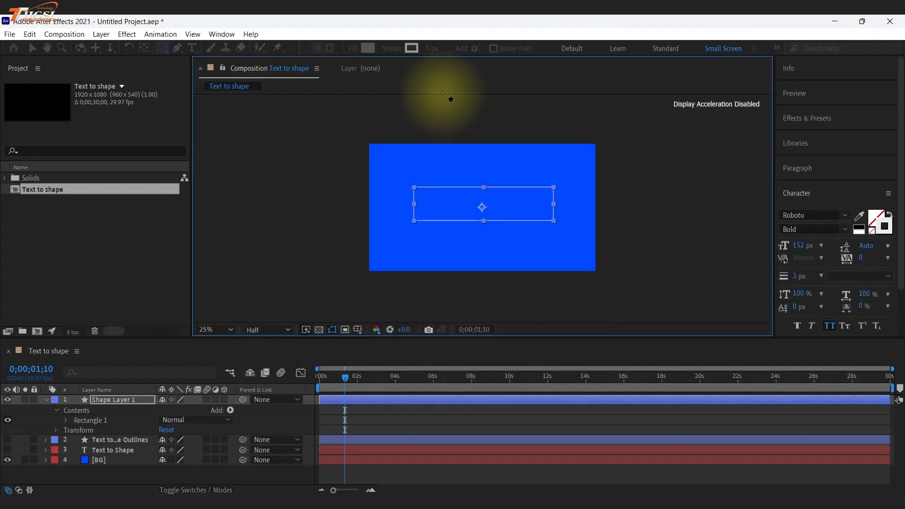
pyautogui.moveTo(428, 48); pyautogui.dragTo(323, 56)
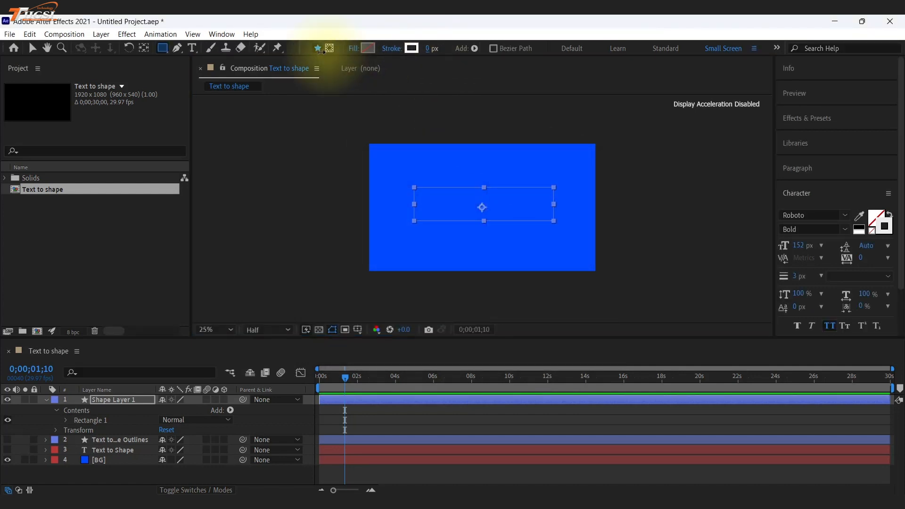
# Set the rectangle's fill color to white (FFFFFF) and collapse the properties of Shape Layer 1.
pyautogui.click(365, 48)
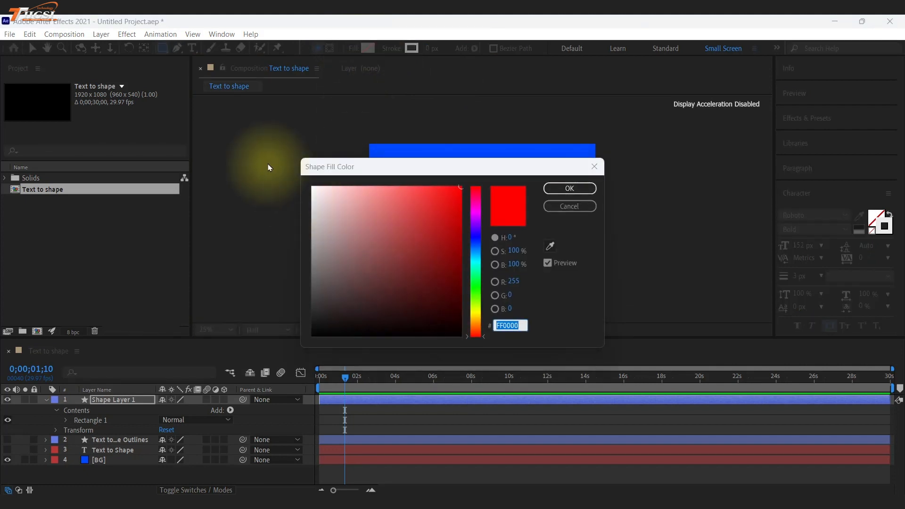
pyautogui.moveTo(347, 192); pyautogui.dragTo(231, 162)
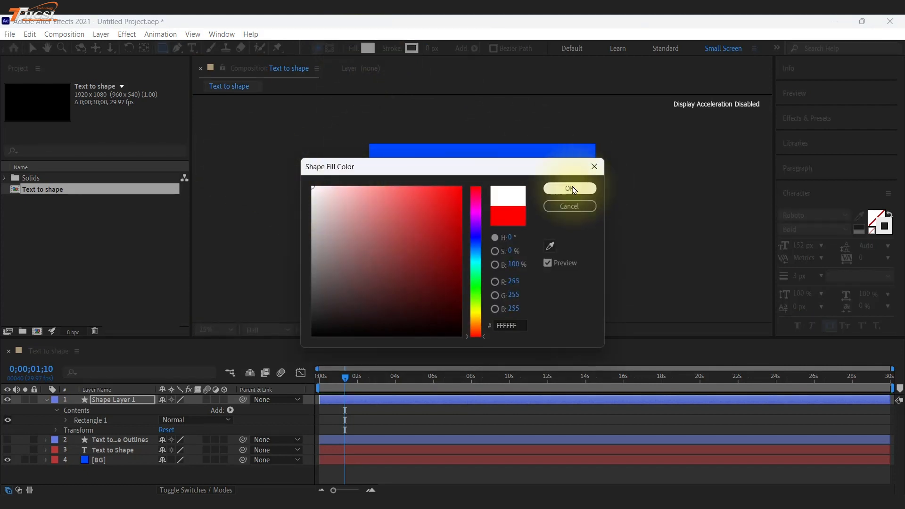
pyautogui.click(569, 189)
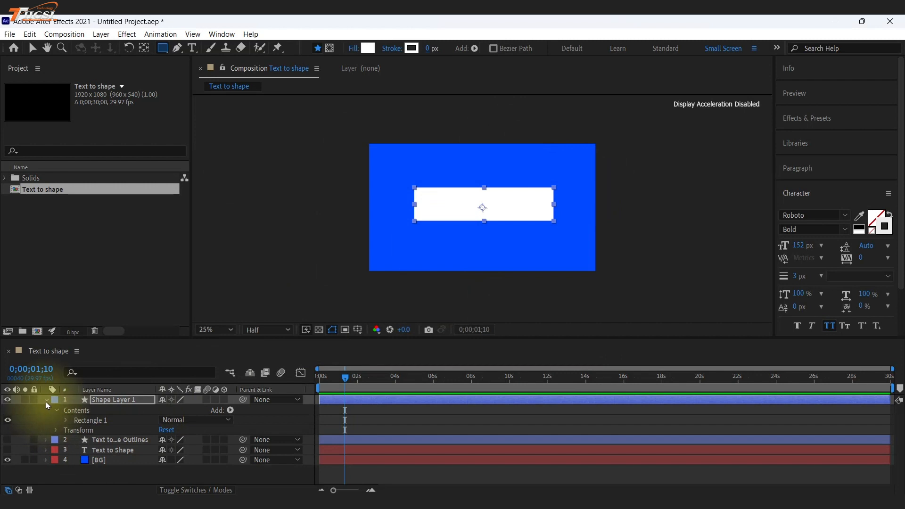
pyautogui.click(46, 401)
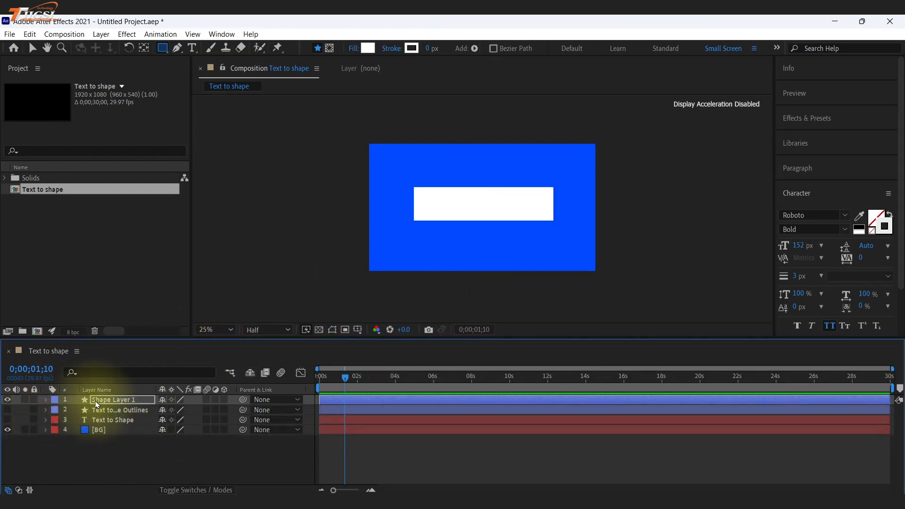
# Add a Zig Zag operation to the contents of Shape Layer 1 and expand its settings.
pyautogui.click(96, 404)
pyautogui.click(46, 400)
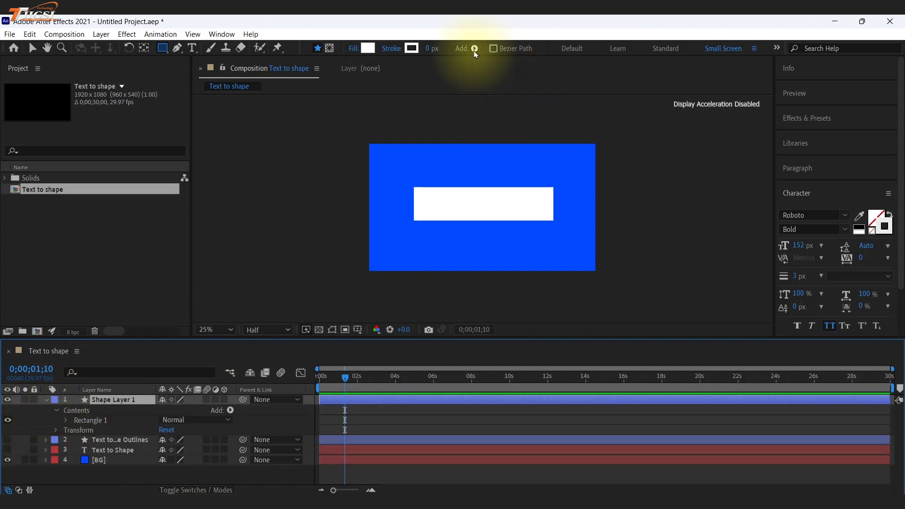
pyautogui.click(230, 411)
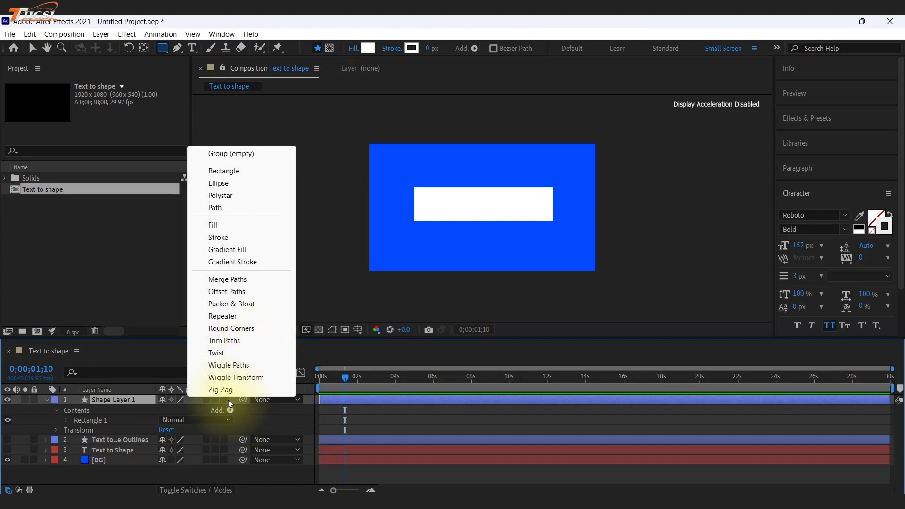
pyautogui.click(243, 389)
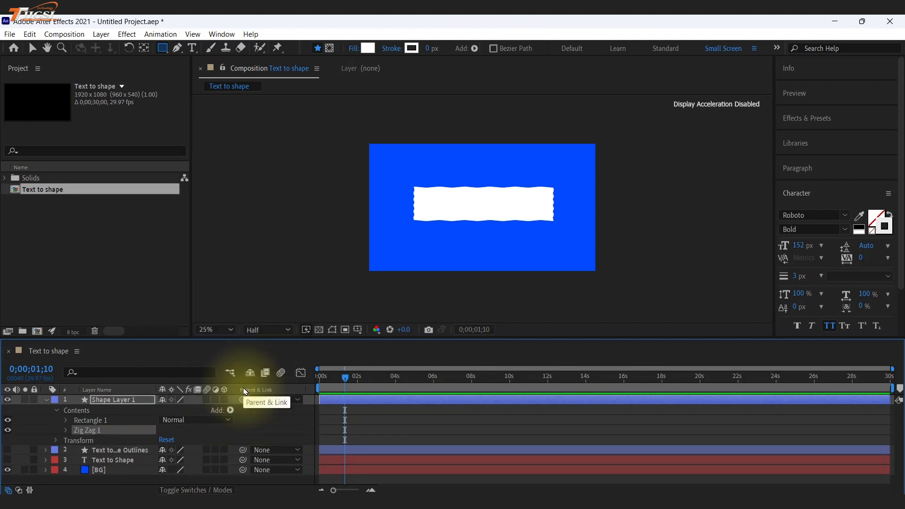
pyautogui.scroll(2, 489, 203)
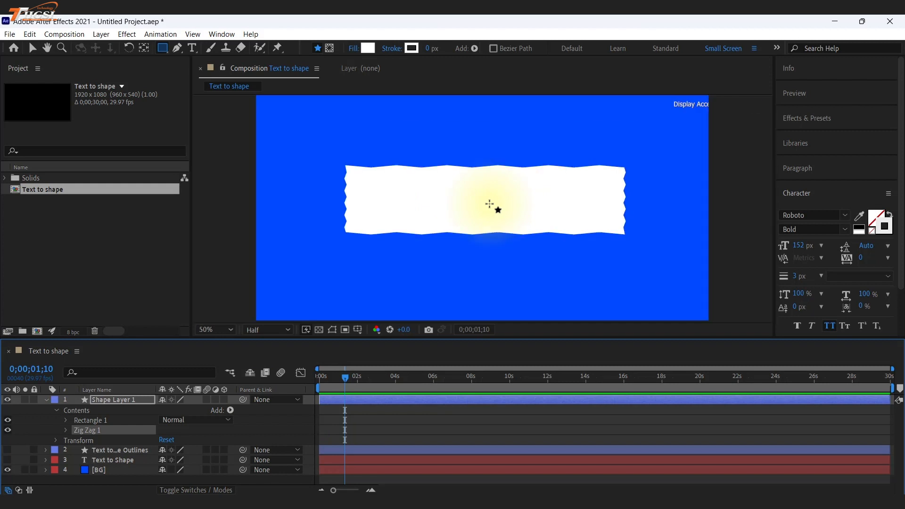
pyautogui.click(67, 430)
# Set the Zig Zag size to 12 and its ridges per segment to 3.
pyautogui.moveTo(166, 440)
pyautogui.mouseDown()
pyautogui.moveTo(320, 427)
pyautogui.moveTo(160, 439)
pyautogui.moveTo(172, 434)
pyautogui.mouseUp()
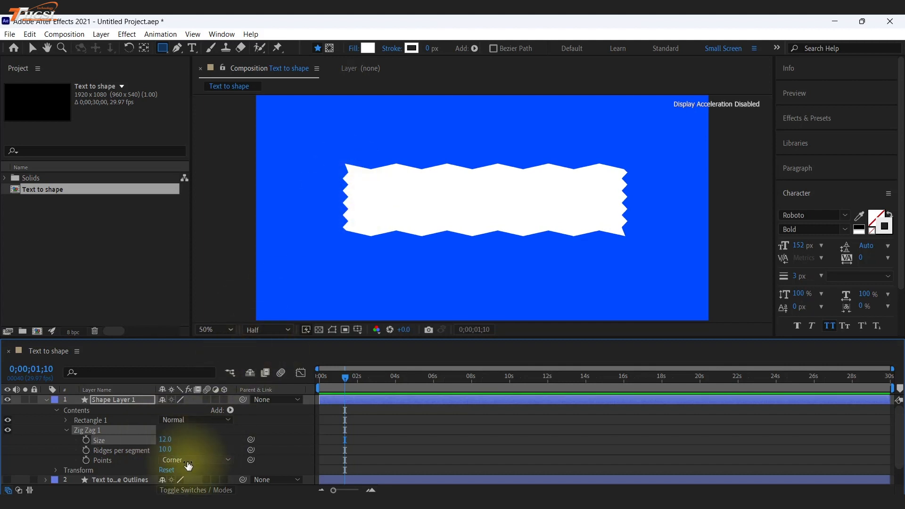
pyautogui.moveTo(165, 449); pyautogui.dragTo(143, 451)
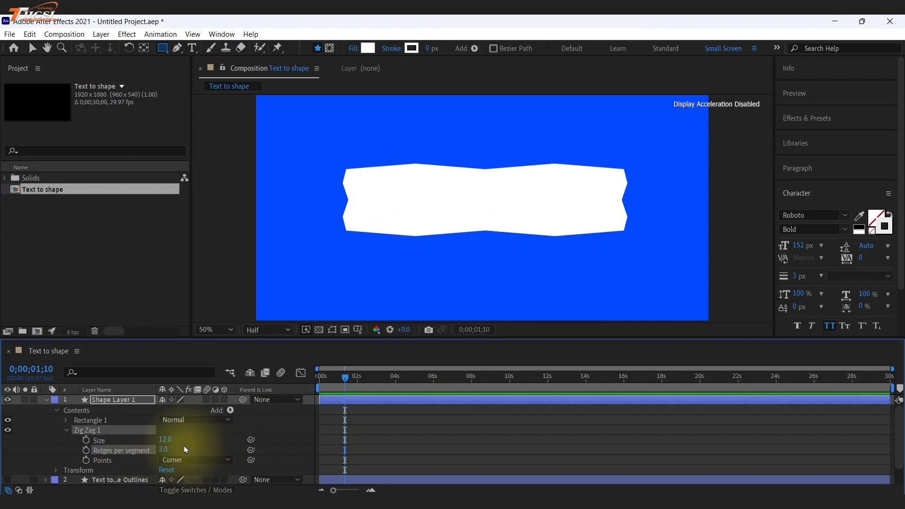
# Set the Zig Zag ridges per segment to 10 and reduce the Zig Zag size slightly.
pyautogui.click(170, 449)
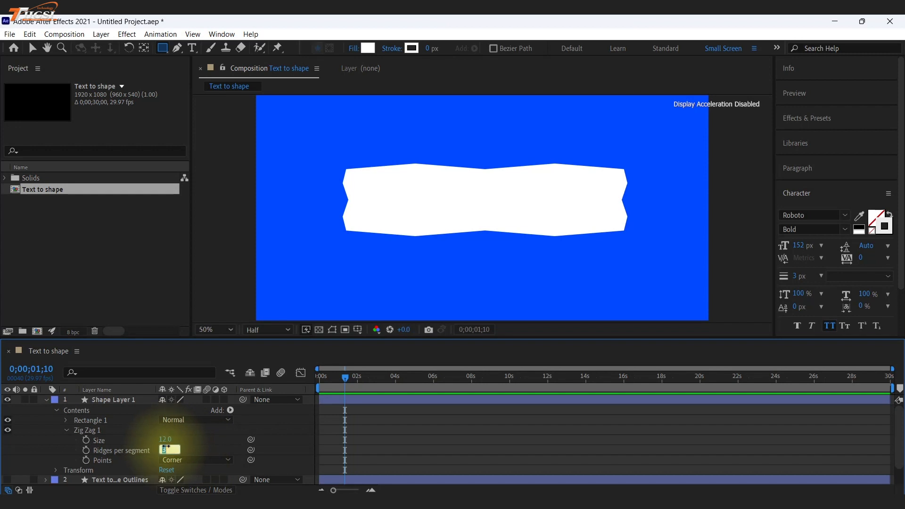
pyautogui.write('10')
pyautogui.press('Return')
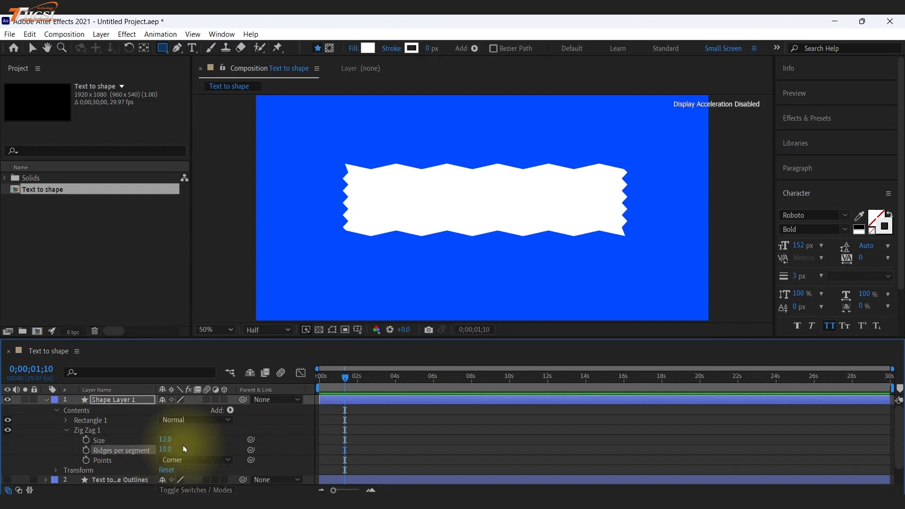
pyautogui.moveTo(156, 440); pyautogui.dragTo(154, 440)
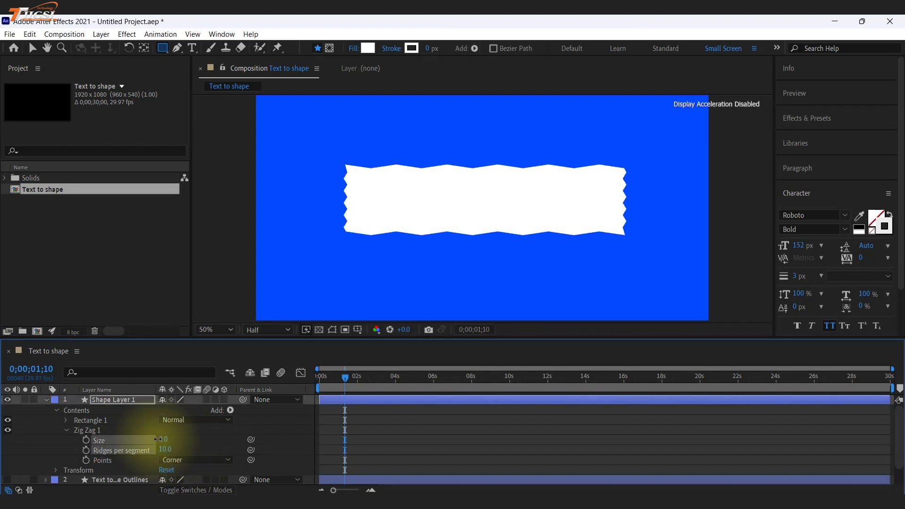